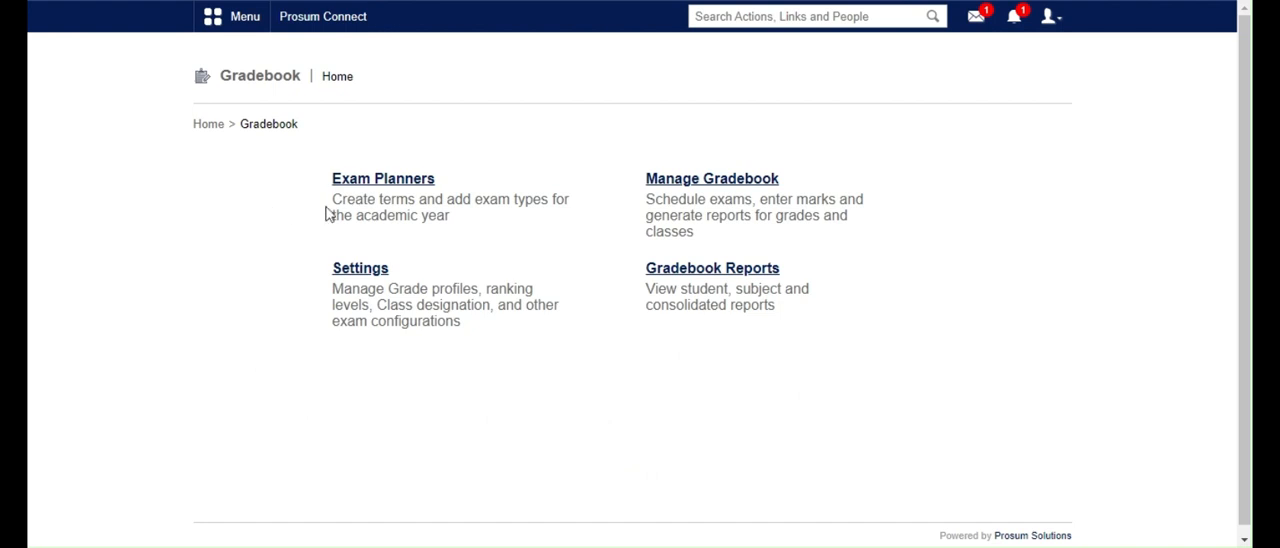
# Start a new attribute profile in the gradebook settings, entering ACTIVE PARTICIPATION as both its profile name and display name
pyautogui.click(370, 270)
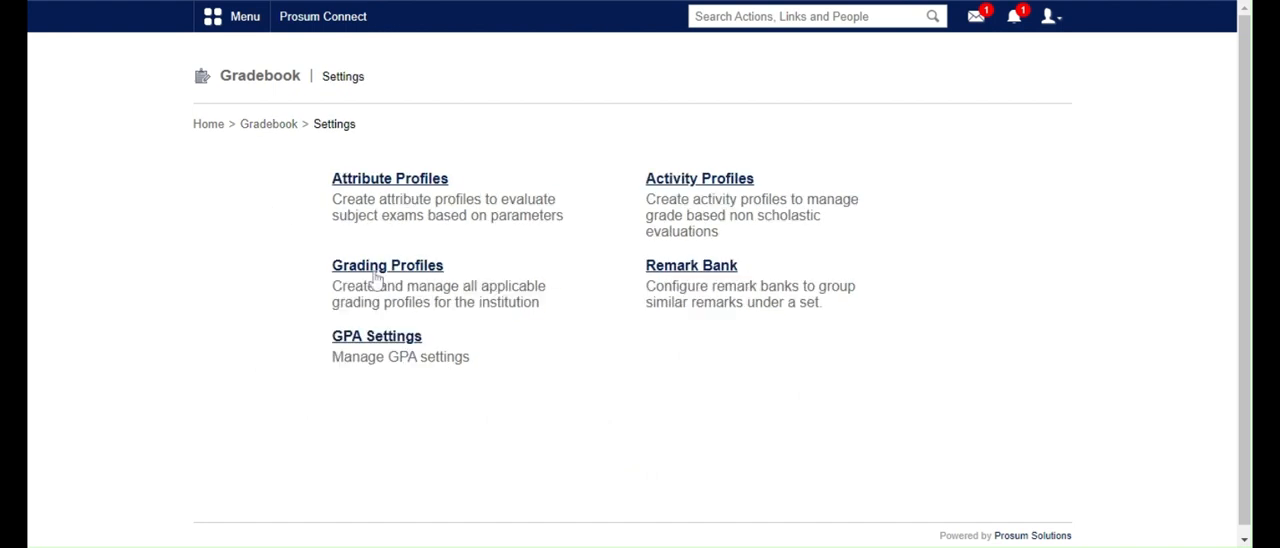
pyautogui.click(409, 186)
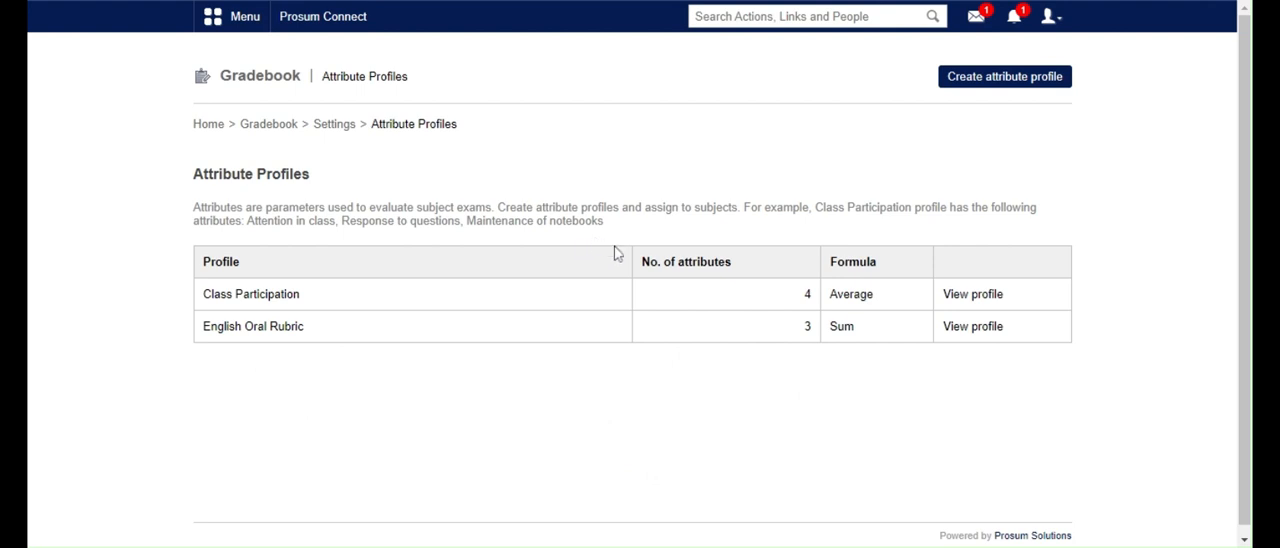
pyautogui.click(980, 88)
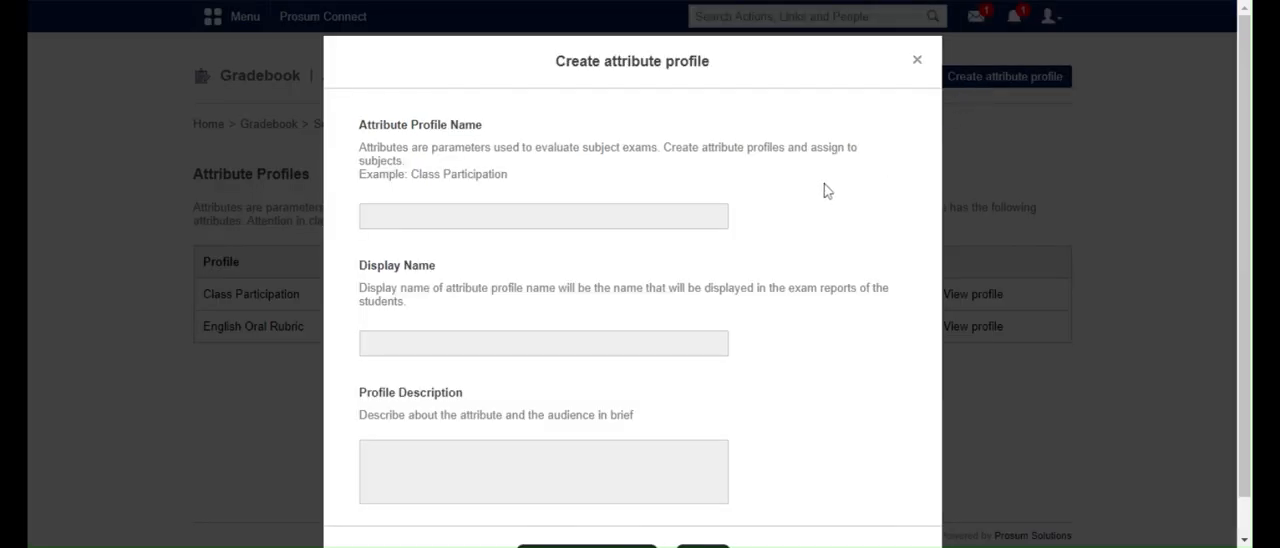
pyautogui.click(640, 216)
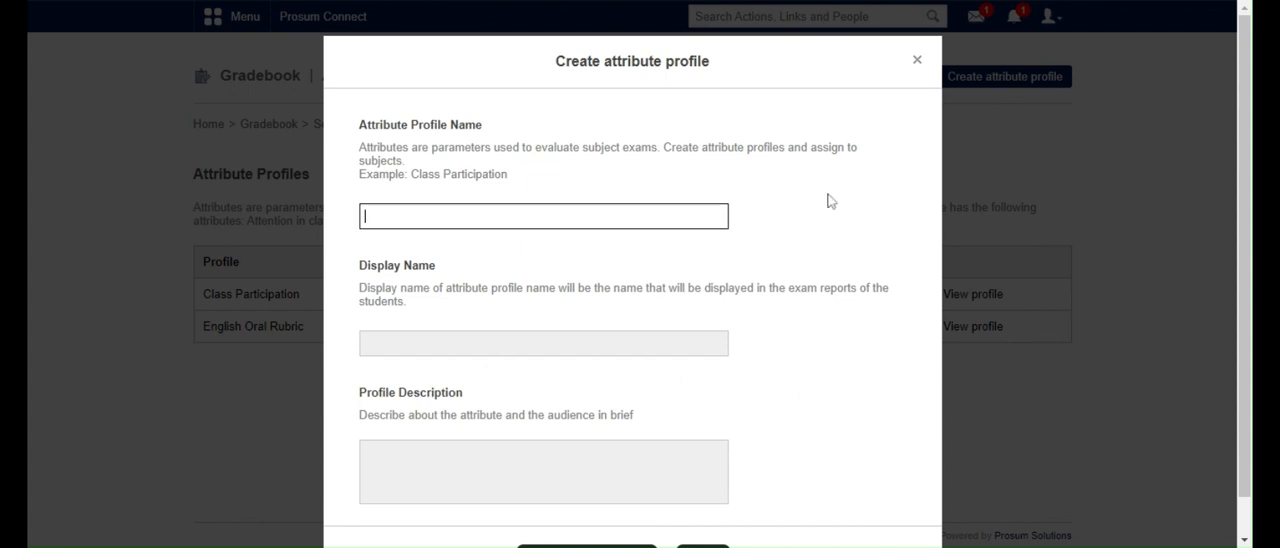
pyautogui.write('ACTIVE PARTICIPATION')
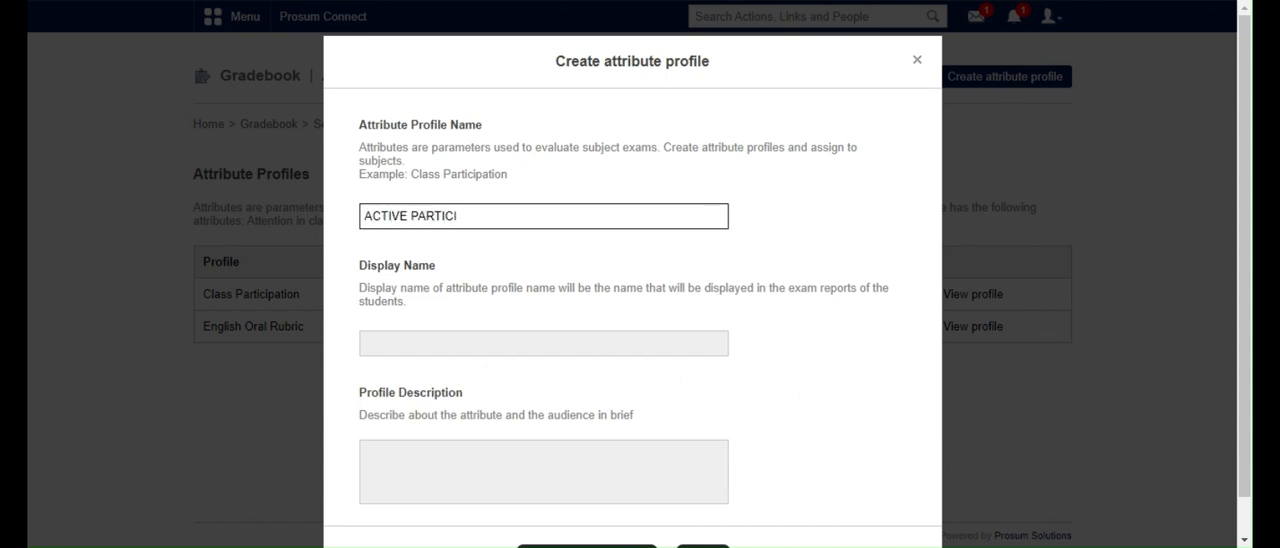
pyautogui.press('Tab')
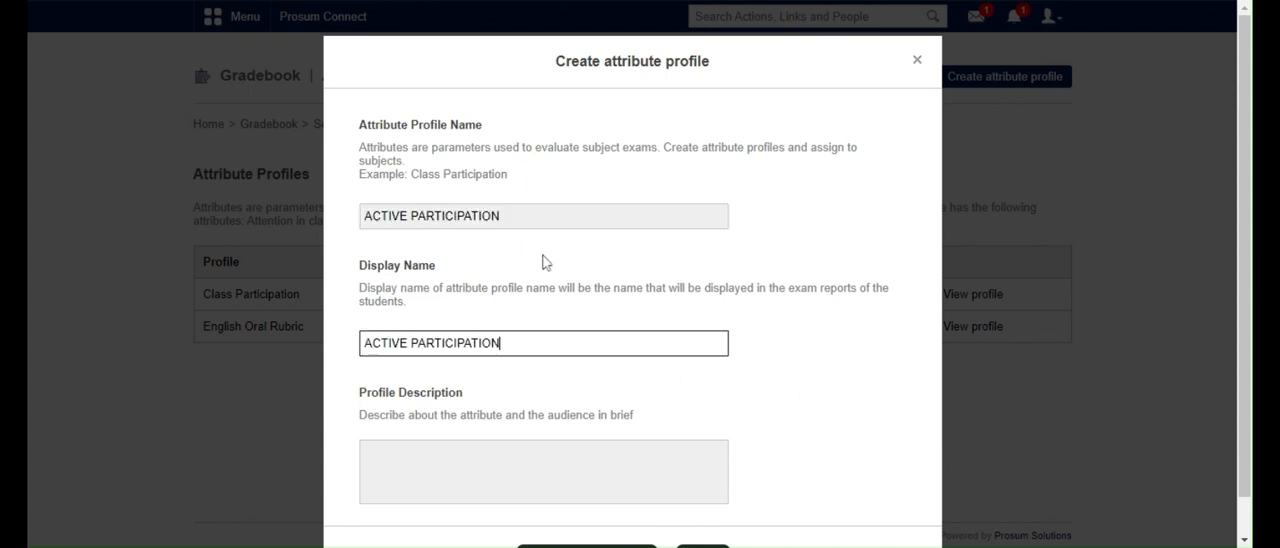
# Enter WILLINGNESS TO LEARN as the profile description and create the attribute profile
pyautogui.scroll(-1, 543, 263)
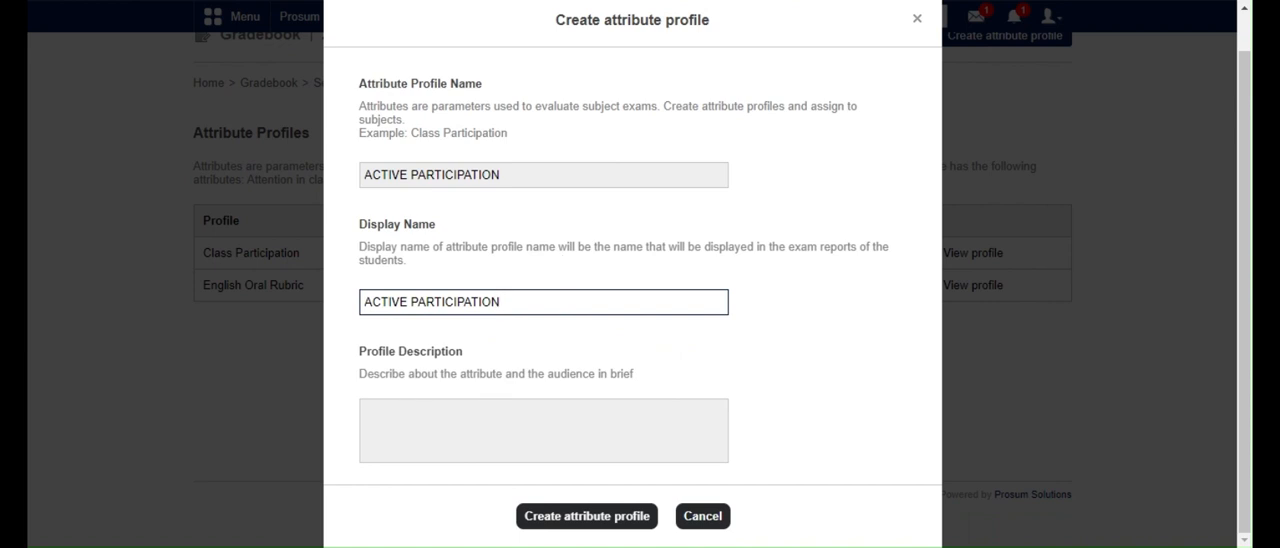
pyautogui.press('Tab')
pyautogui.write('WILLING')
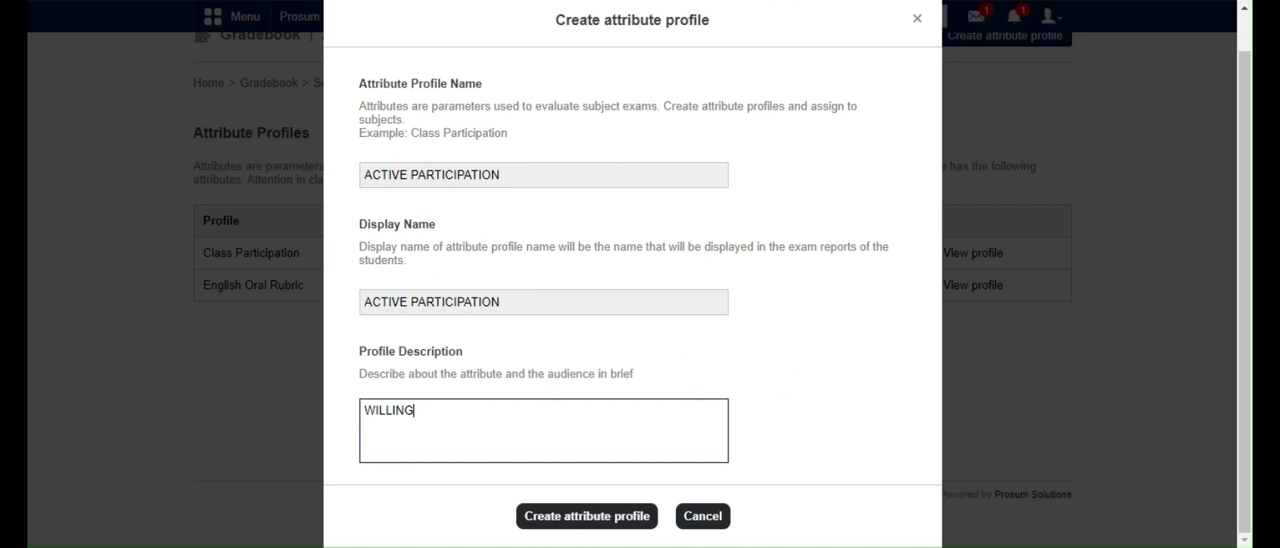
pyautogui.write('NESS  TO LEARN')
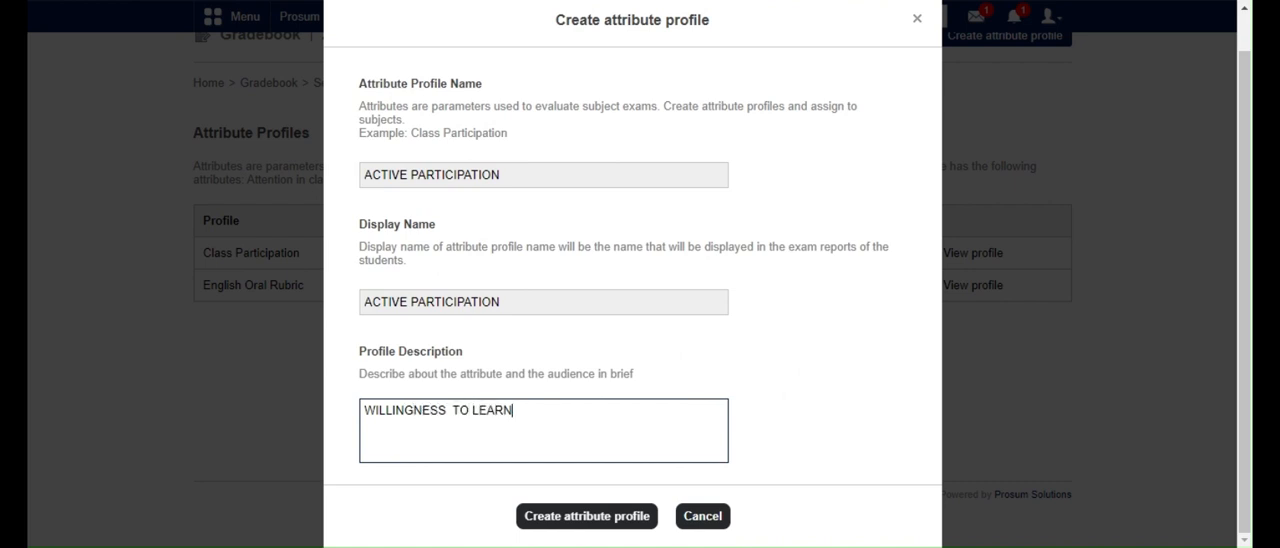
pyautogui.click(616, 522)
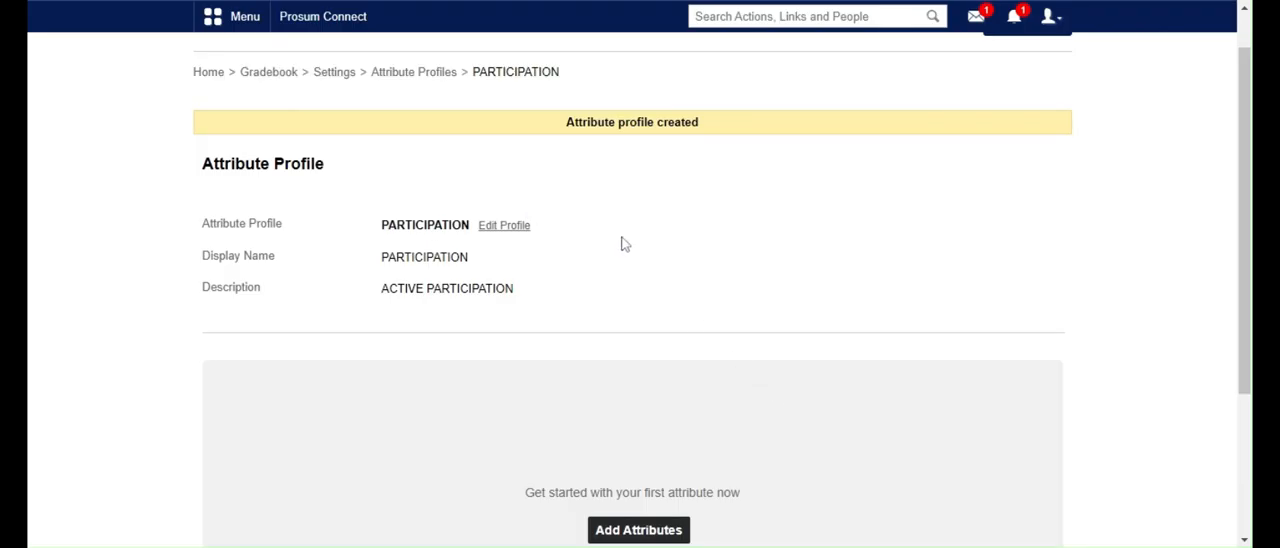
# Start adding attributes to the new profile, entering DISCIPLINE with maximum marks of 5.0 as the first one
pyautogui.scroll(-2, 622, 244)
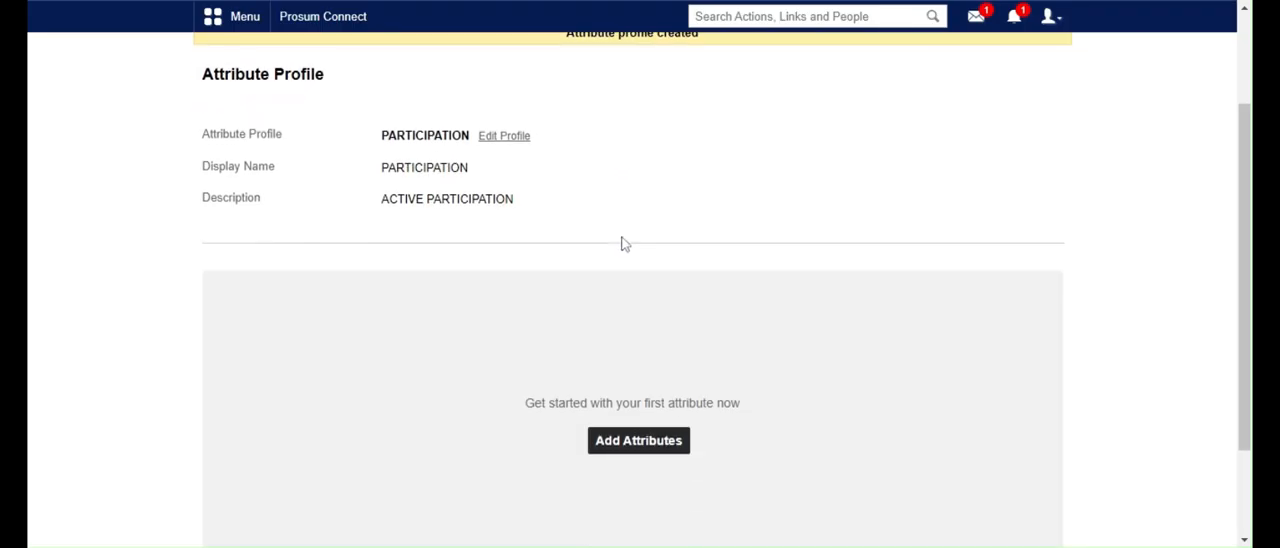
pyautogui.scroll(-2, 622, 244)
pyautogui.scroll(4, 622, 244)
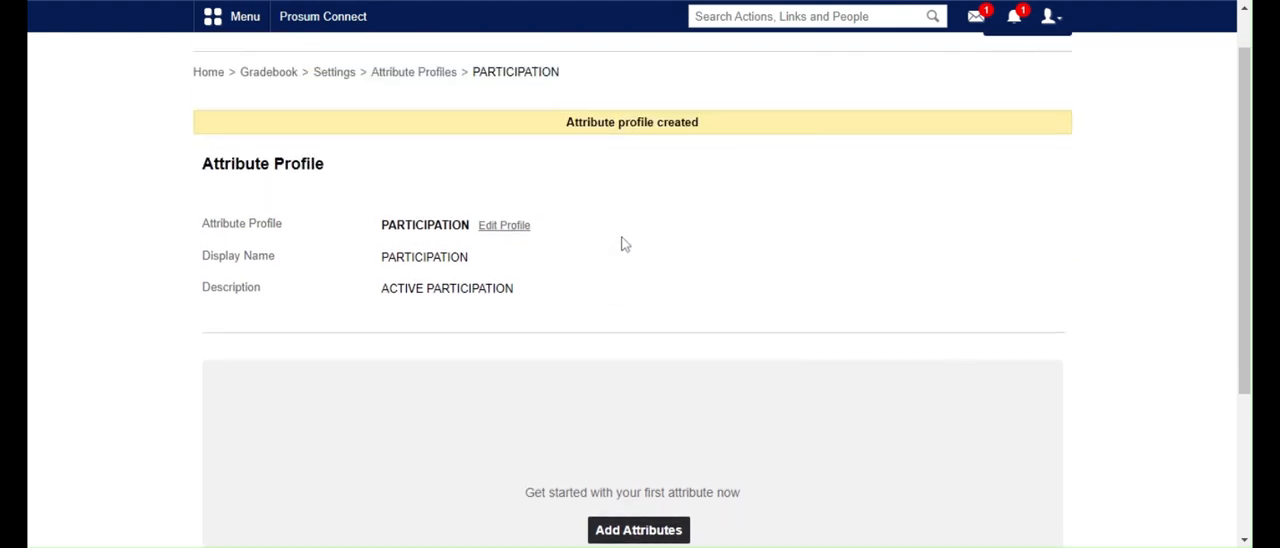
pyautogui.scroll(-4, 622, 244)
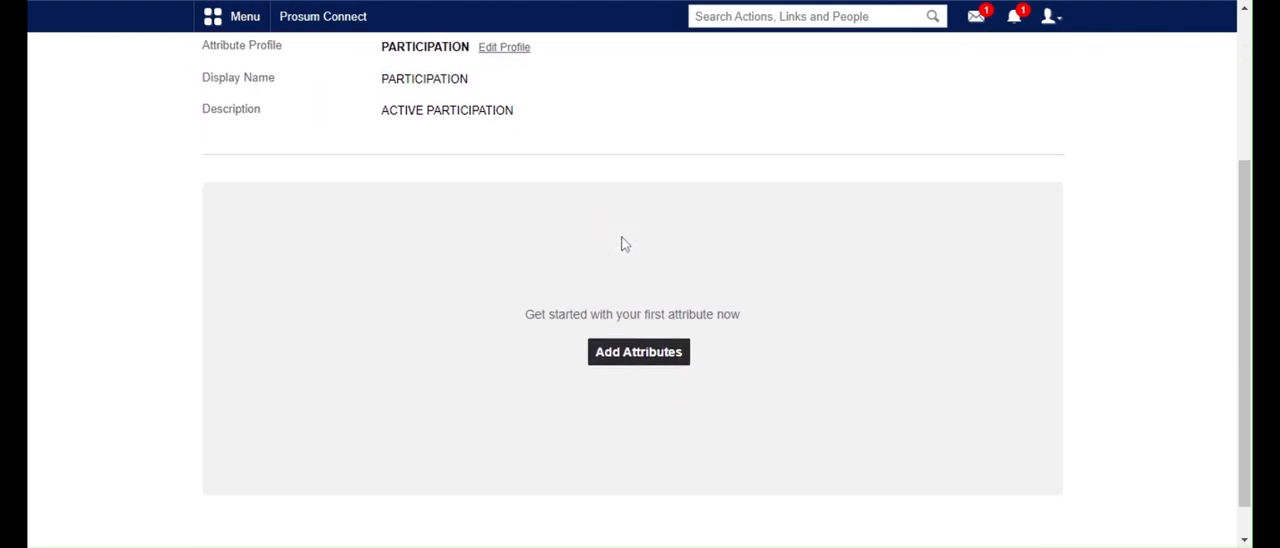
pyautogui.click(638, 351)
pyautogui.scroll(-4, 614, 363)
pyautogui.write('DIS')
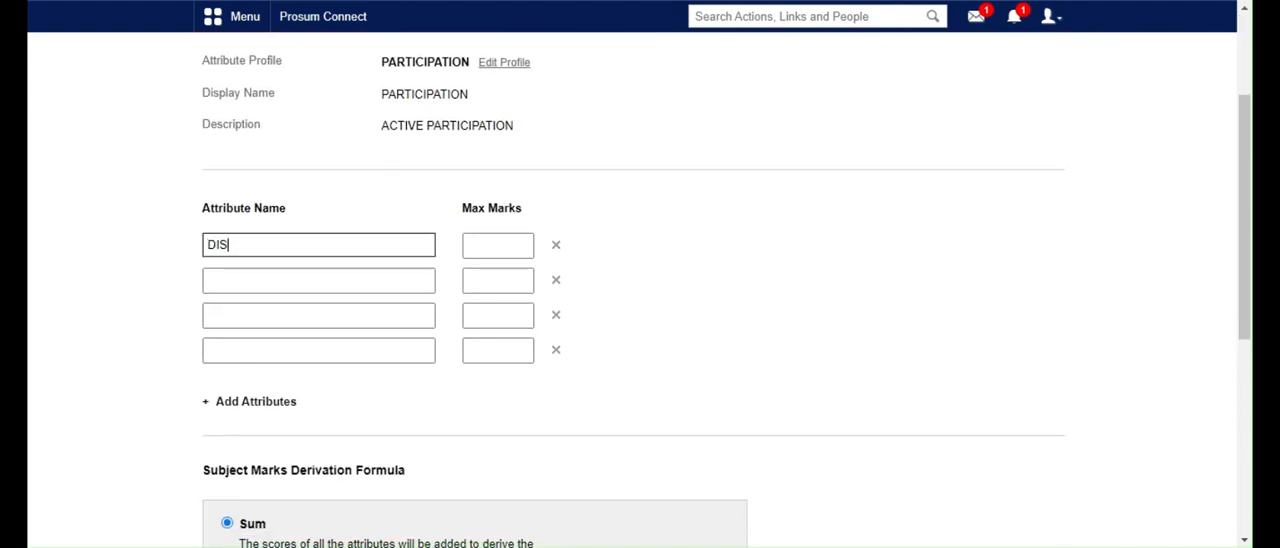
pyautogui.write('CIPLINE')
pyautogui.click(467, 257)
pyautogui.write('5.0')
# Enter PARTICIPATION and WILLINGNESS as the second and third attributes, each with maximum marks of 5.0
pyautogui.click(318, 280)
pyautogui.write('PARTICIPAT')
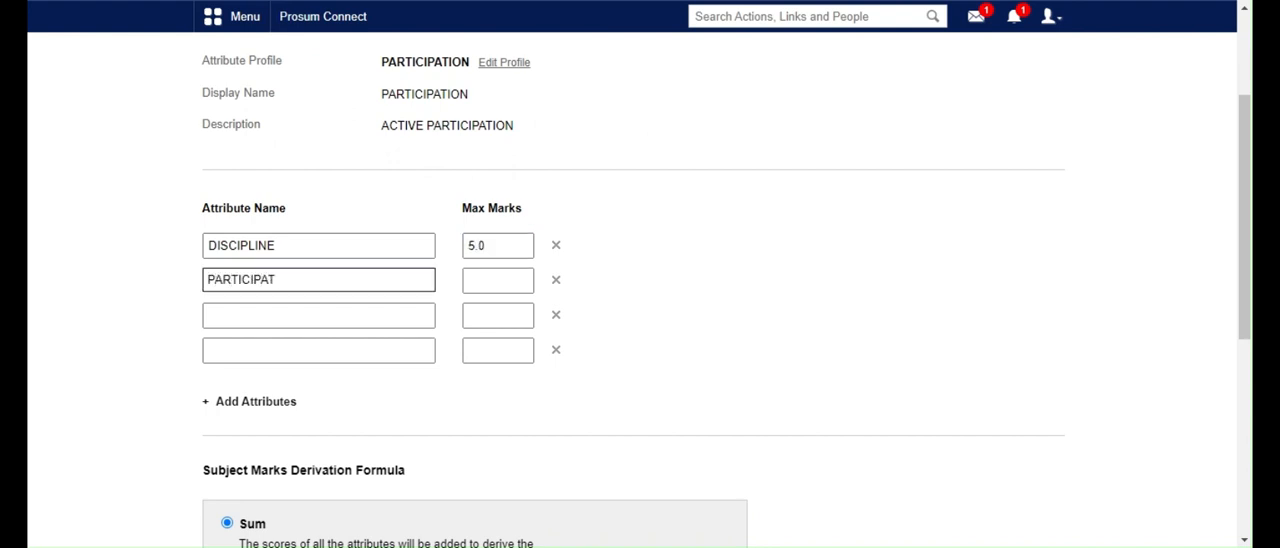
pyautogui.write('ION')
pyautogui.press('Tab')
pyautogui.write('5.0')
pyautogui.press('Tab')
pyautogui.write('WILLINGNESS')
pyautogui.press('Tab')
pyautogui.write('5.0')
pyautogui.press('Tab')
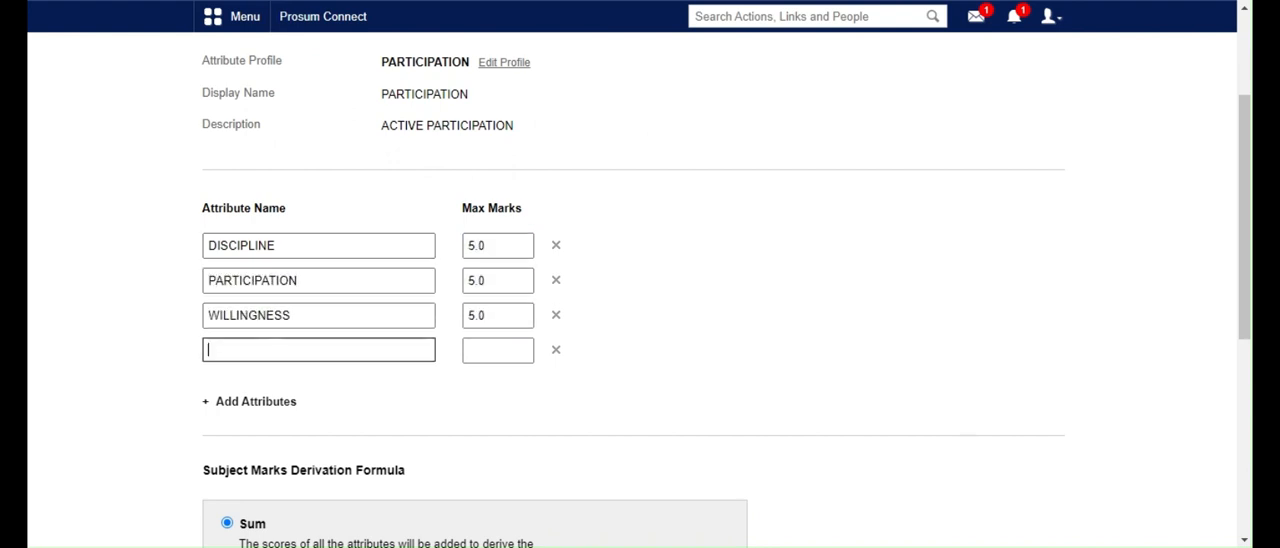
# Enter CORRECT ANSWERS with maximum marks of 5.0 as the fourth attribute and save the attributes with the Sum formula
pyautogui.write('CORRECT ANSWER')
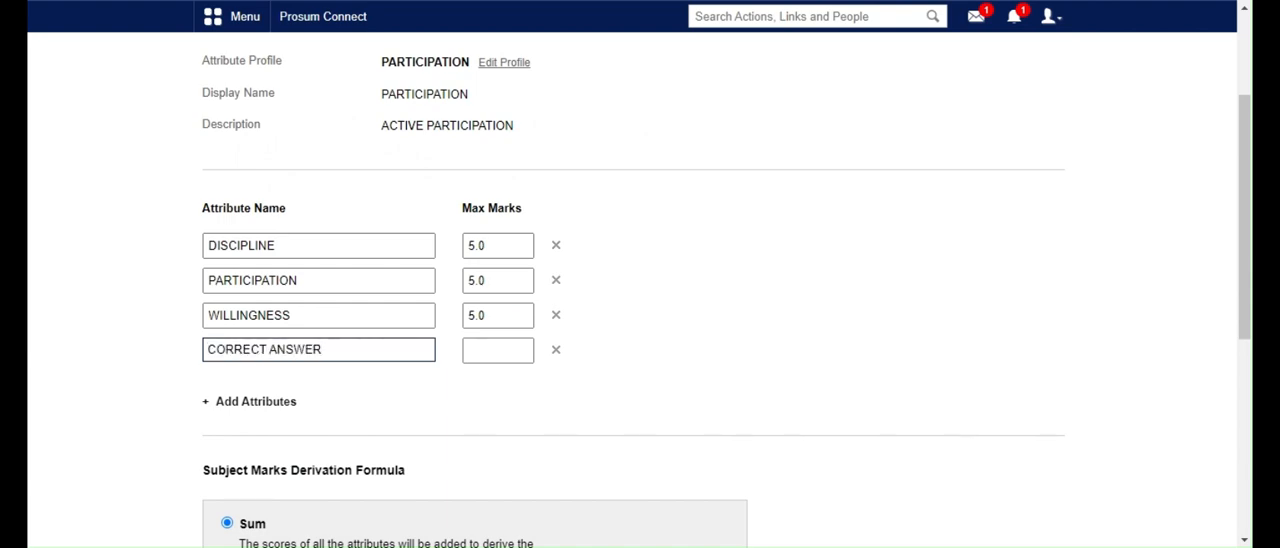
pyautogui.write('S')
pyautogui.press('Tab')
pyautogui.write('5.0')
pyautogui.scroll(-4, 640, 300)
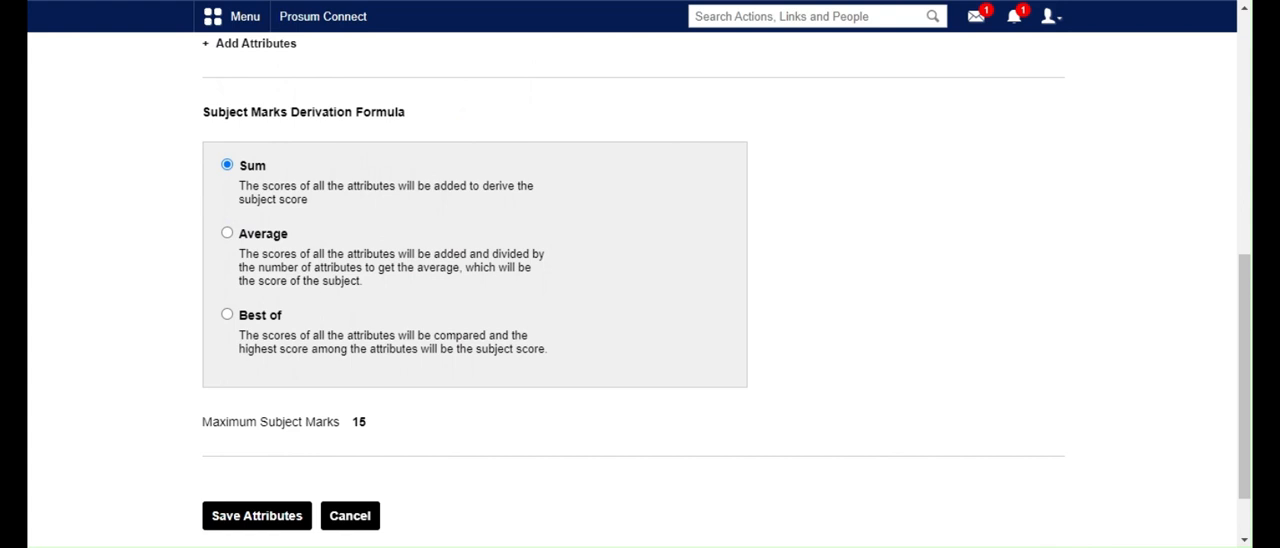
pyautogui.scroll(-2, 362, 253)
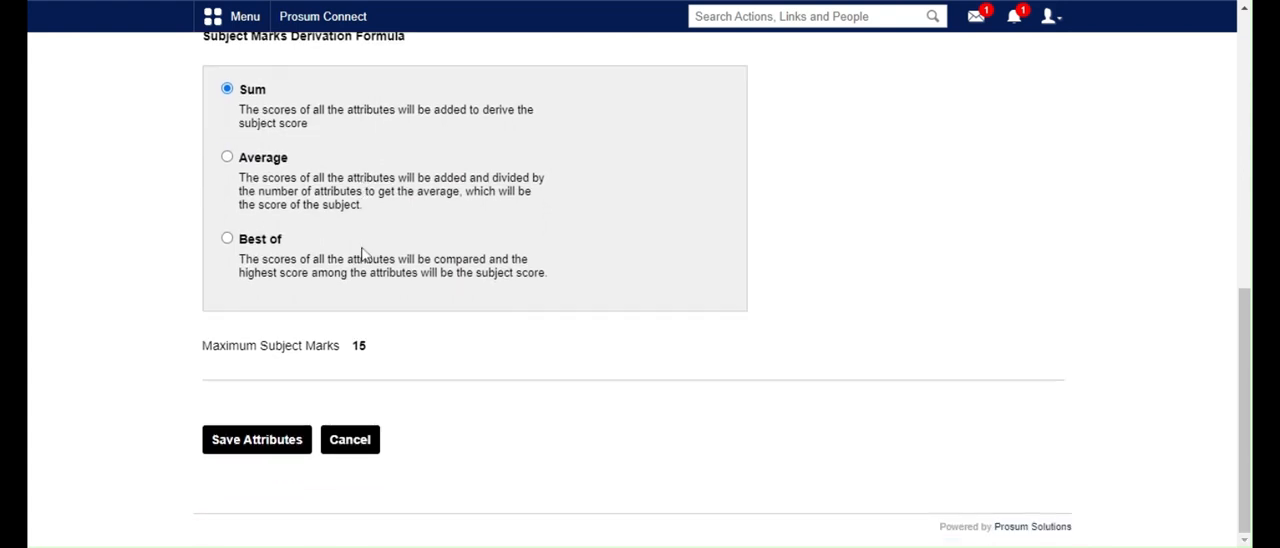
pyautogui.click(282, 452)
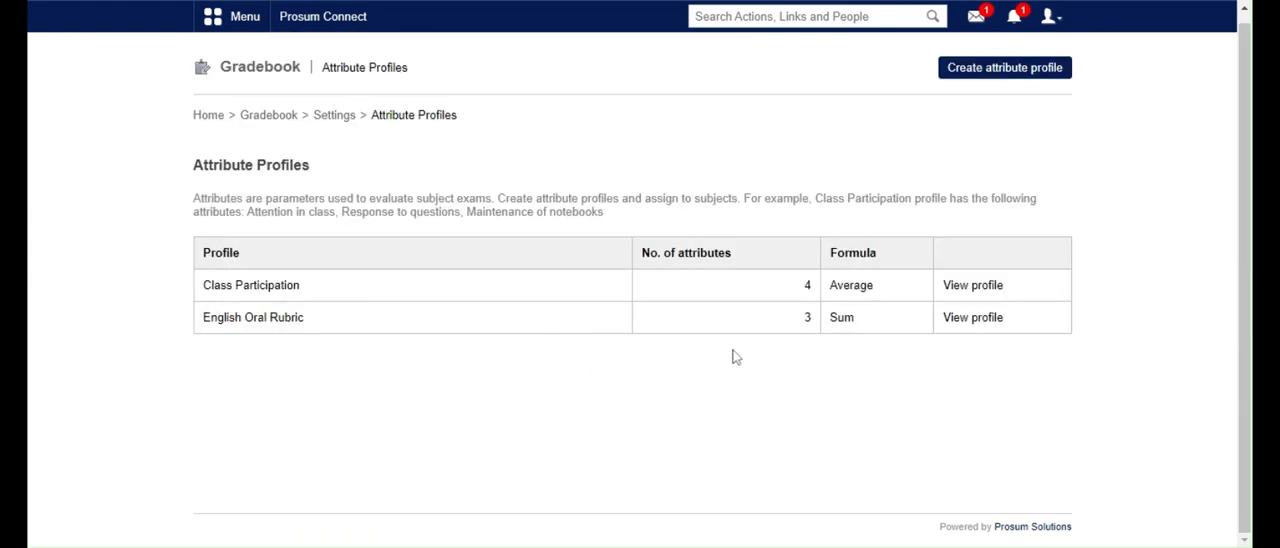
# View the Class Participation attribute profile and examine its mark derivation and list of attributes
pyautogui.click(957, 289)
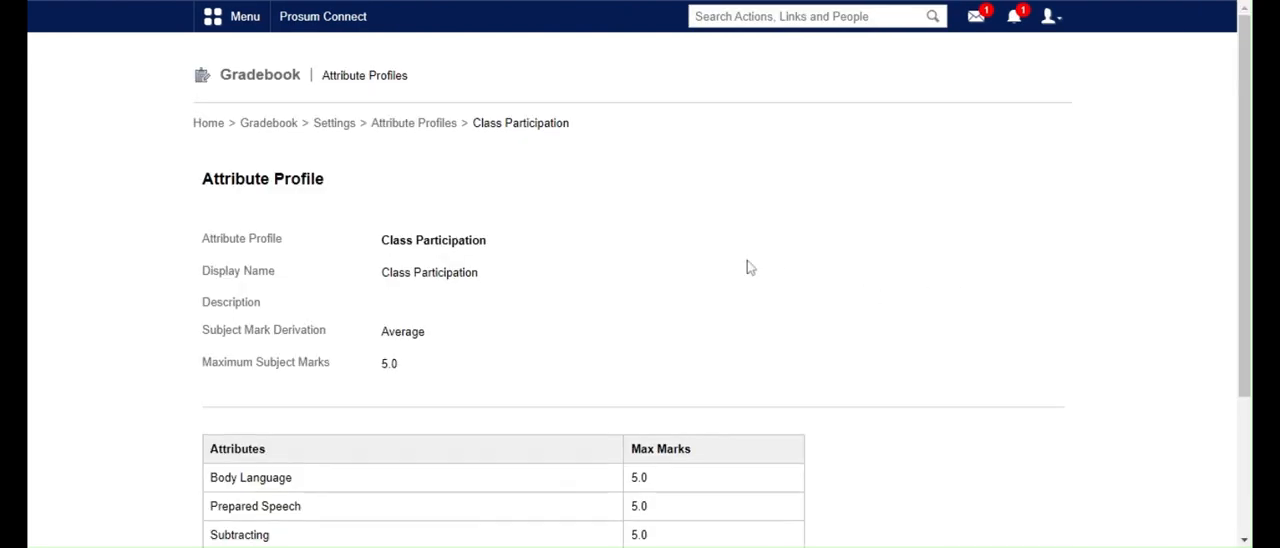
pyautogui.scroll(-3, 749, 266)
pyautogui.scroll(3, 749, 266)
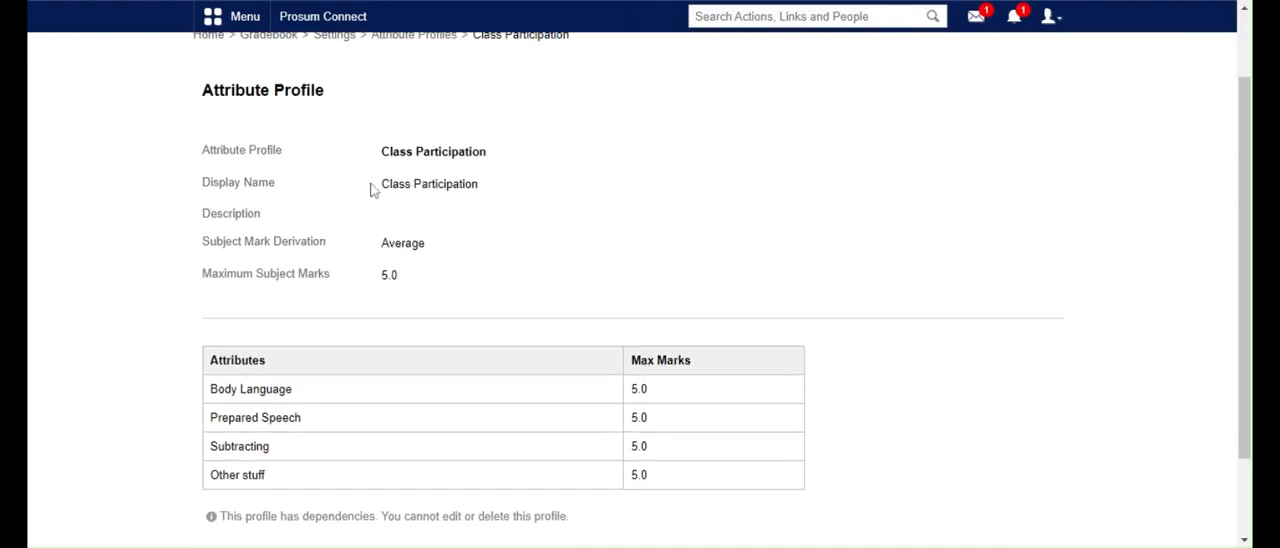
# Create an activity profile in the gradebook settings with career goal as name and display name, and the description presentation on careers
pyautogui.click(335, 38)
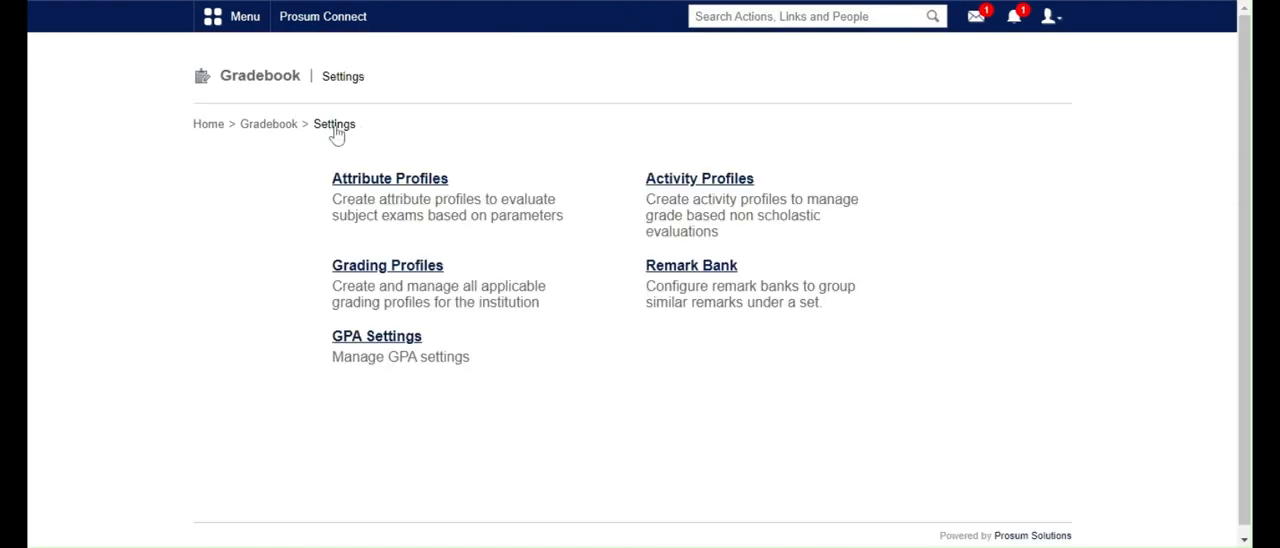
pyautogui.click(728, 190)
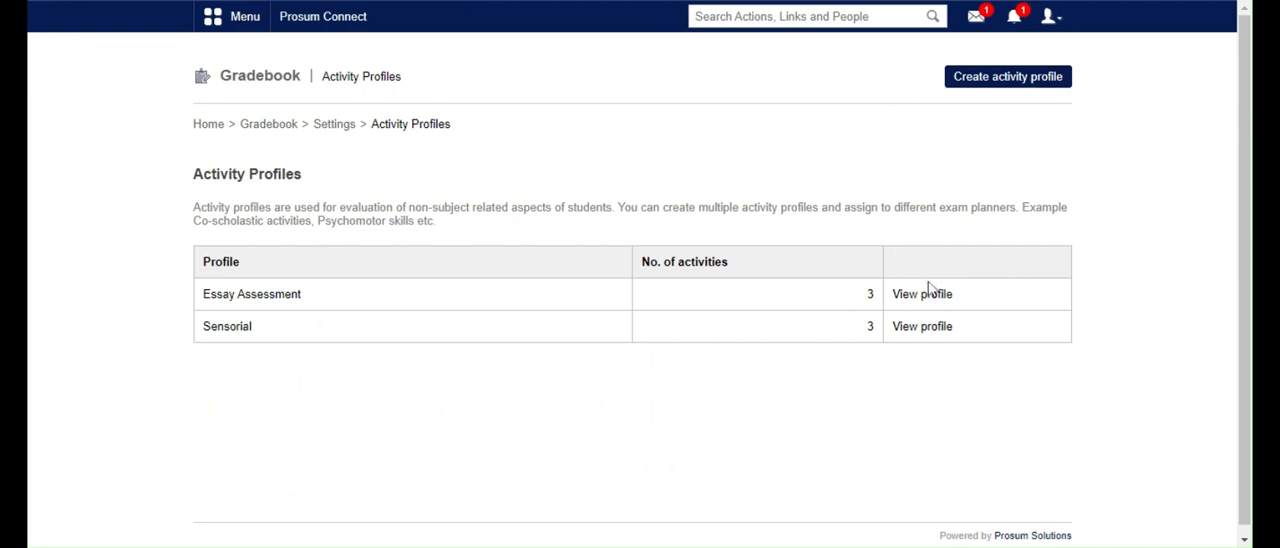
pyautogui.click(983, 88)
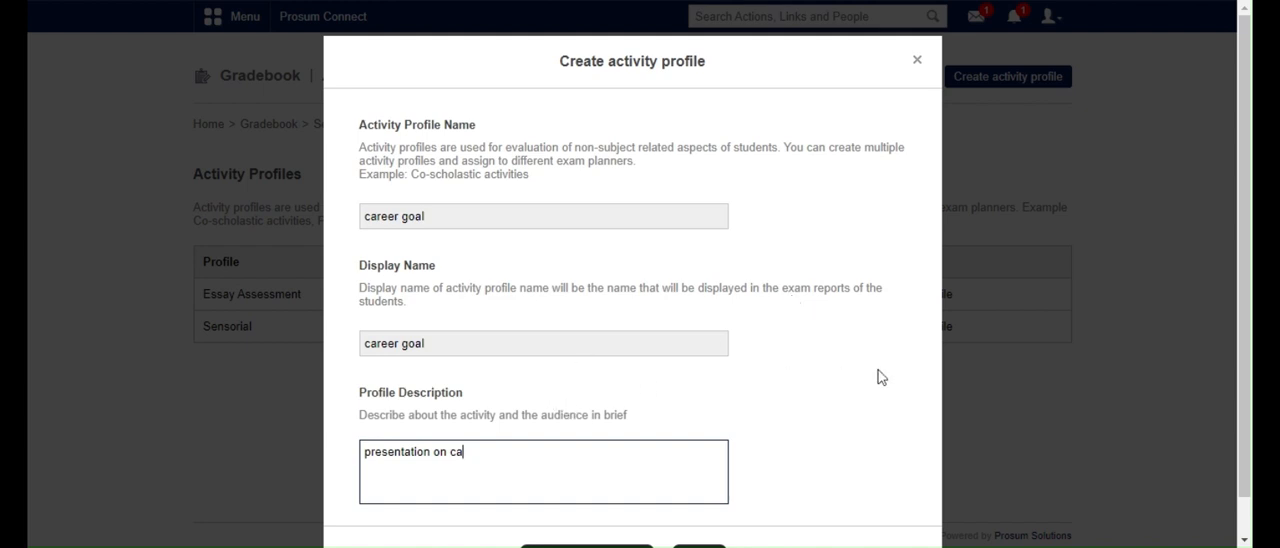
pyautogui.write('reers')
pyautogui.scroll(-1, 800, 271)
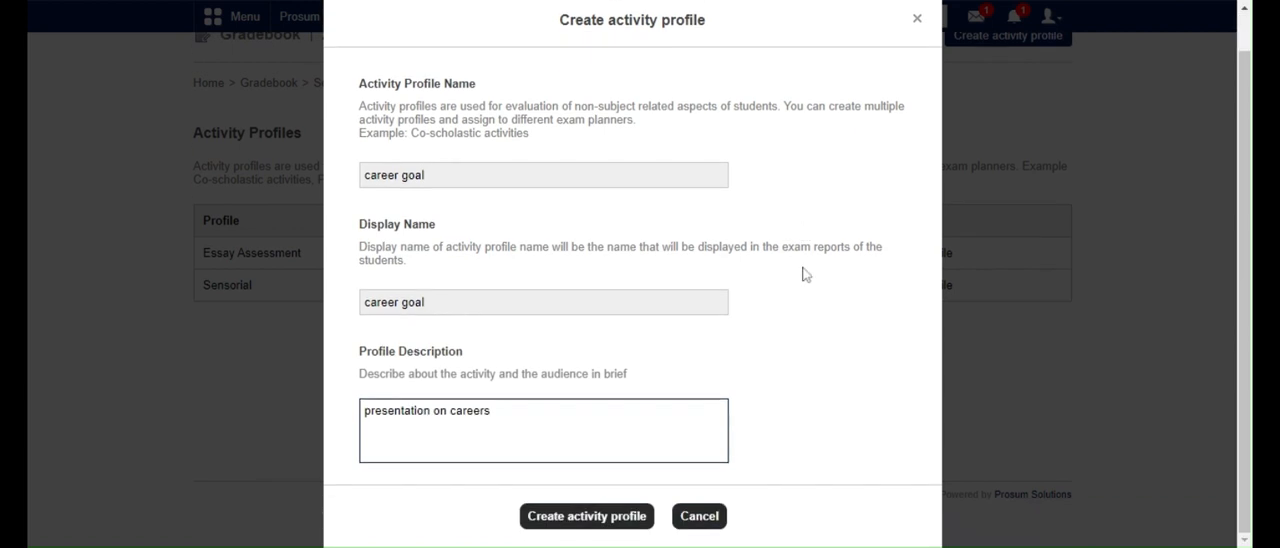
pyautogui.click(549, 530)
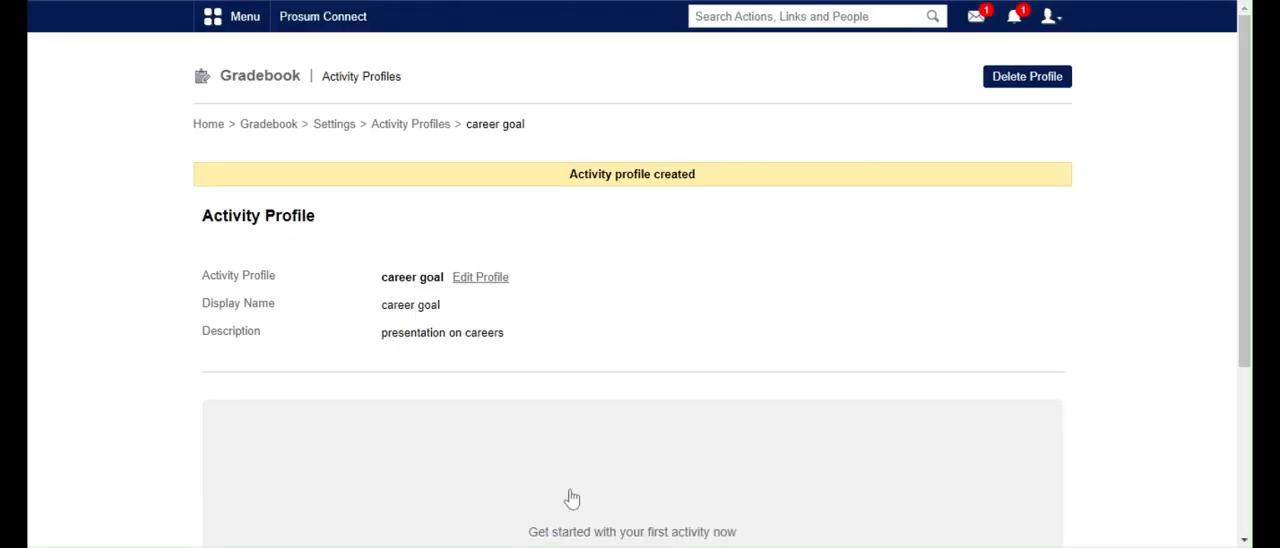
# Add and save the activities career choice (positive choice), serious intent (wants to actually achieve) and willing participant (is not scared) in the career goal profile
pyautogui.scroll(-3, 603, 396)
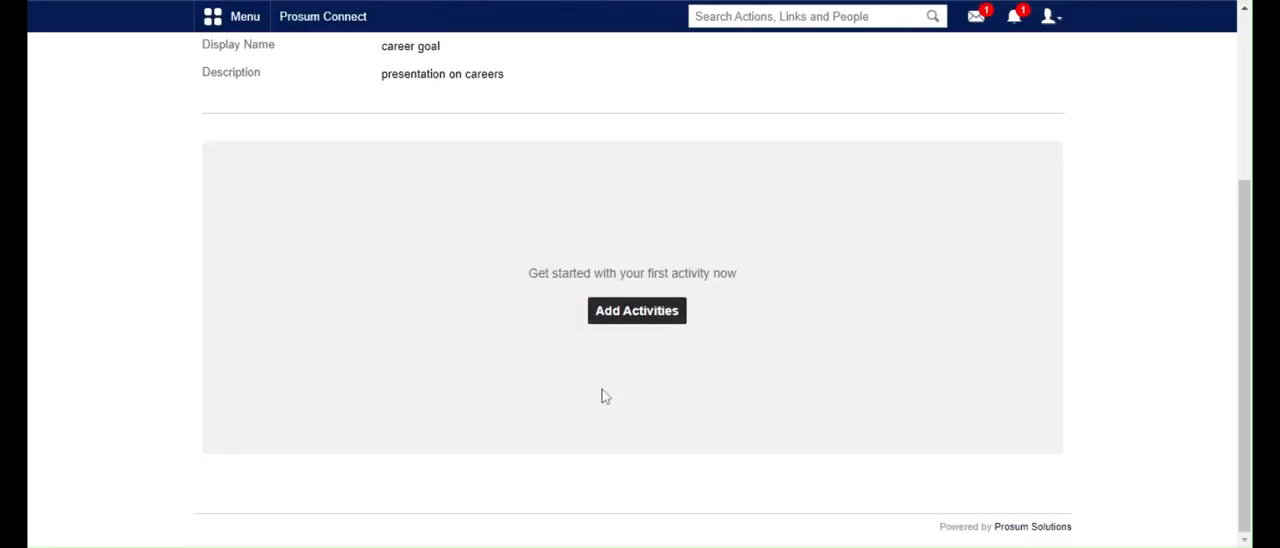
pyautogui.click(636, 311)
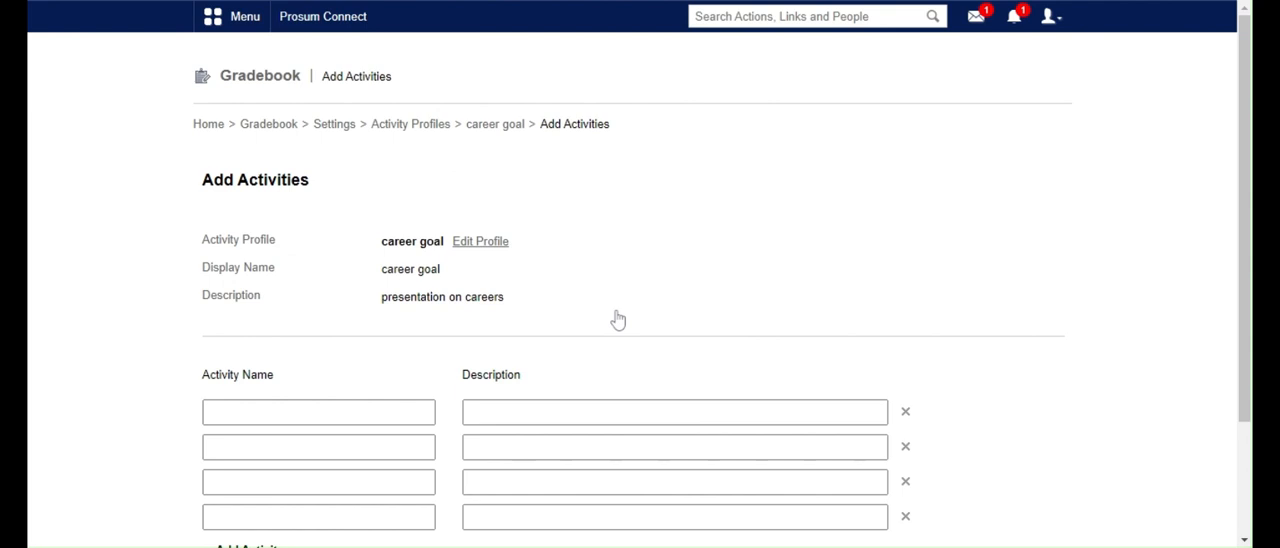
pyautogui.scroll(-3, 617, 319)
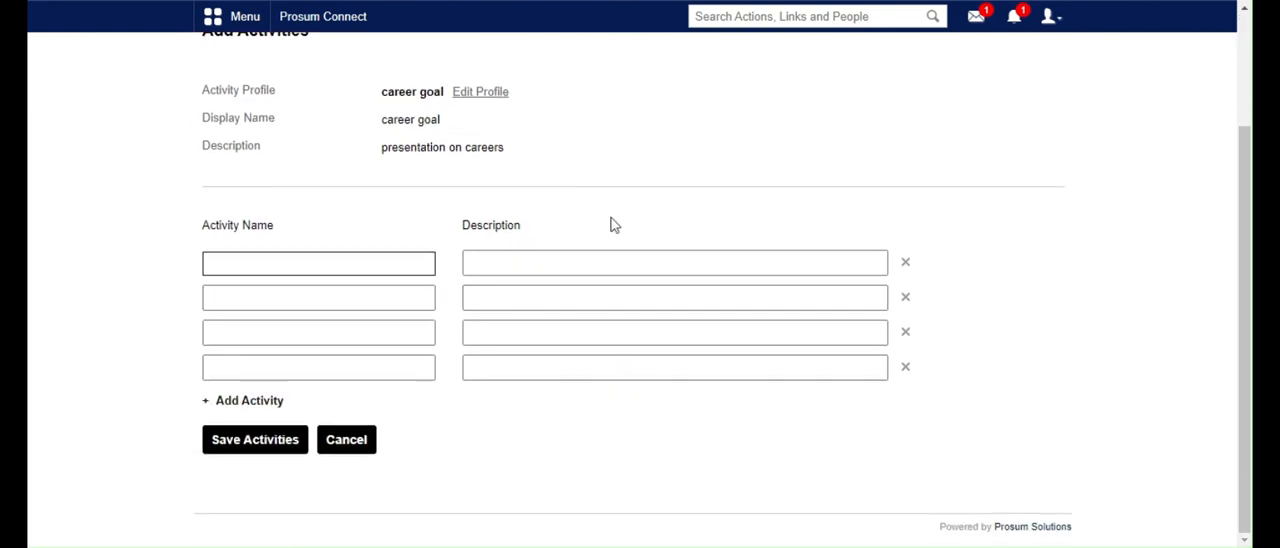
pyautogui.write('career choice')
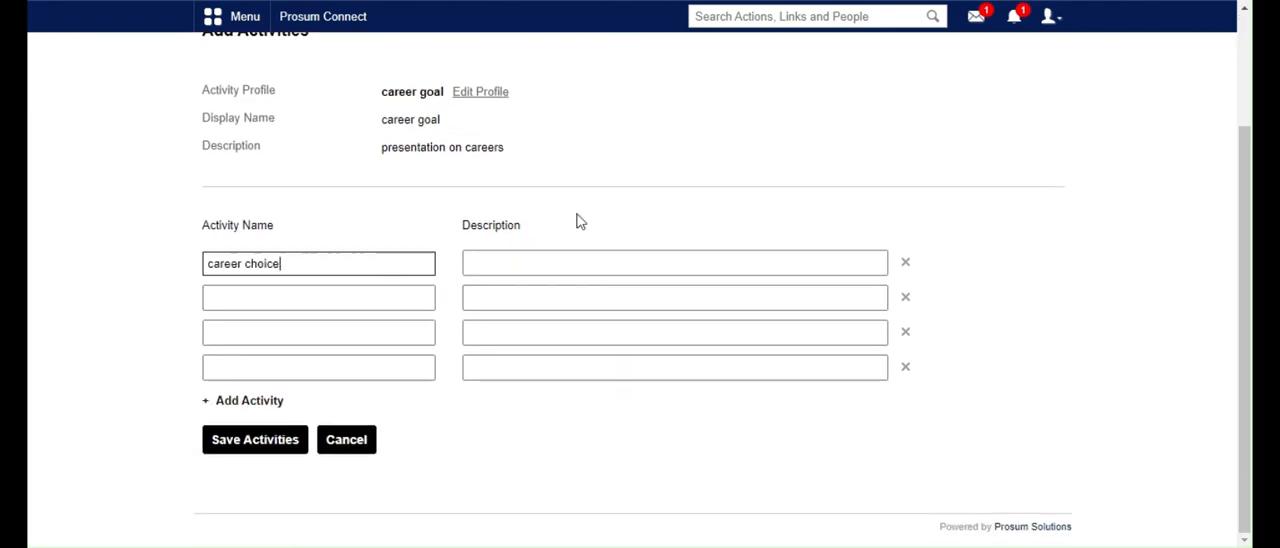
pyautogui.press('Tab')
pyautogui.write('positiv')
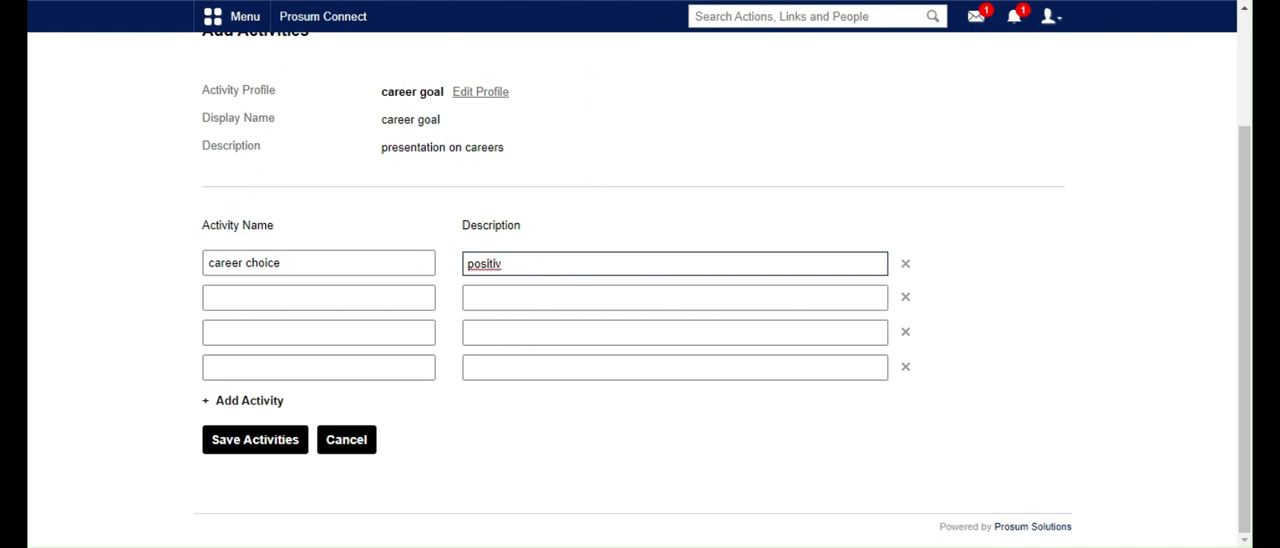
pyautogui.write('e choice')
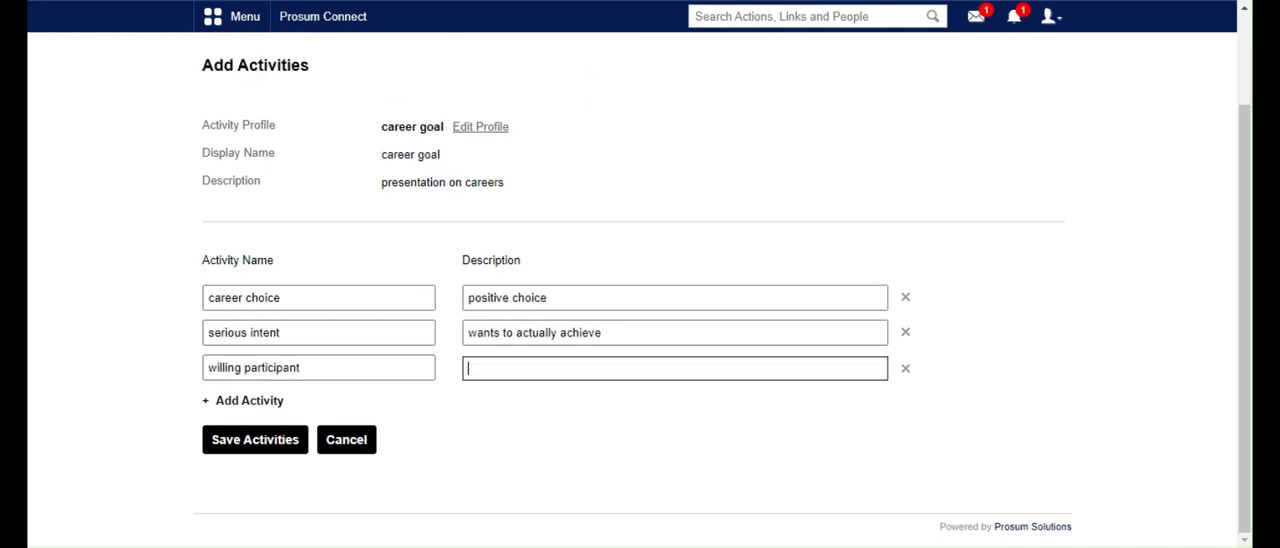
pyautogui.write('is not scared')
pyautogui.click(252, 450)
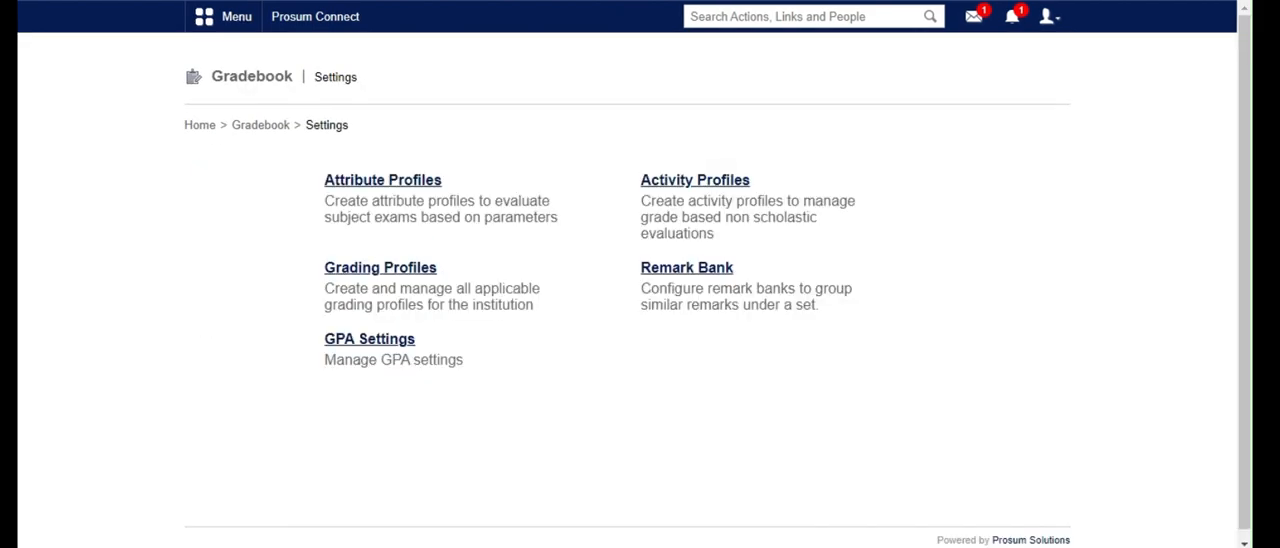
# Create a grading profile named caps 2 with the Direct Grade type and open the entry of its grades
pyautogui.click(425, 270)
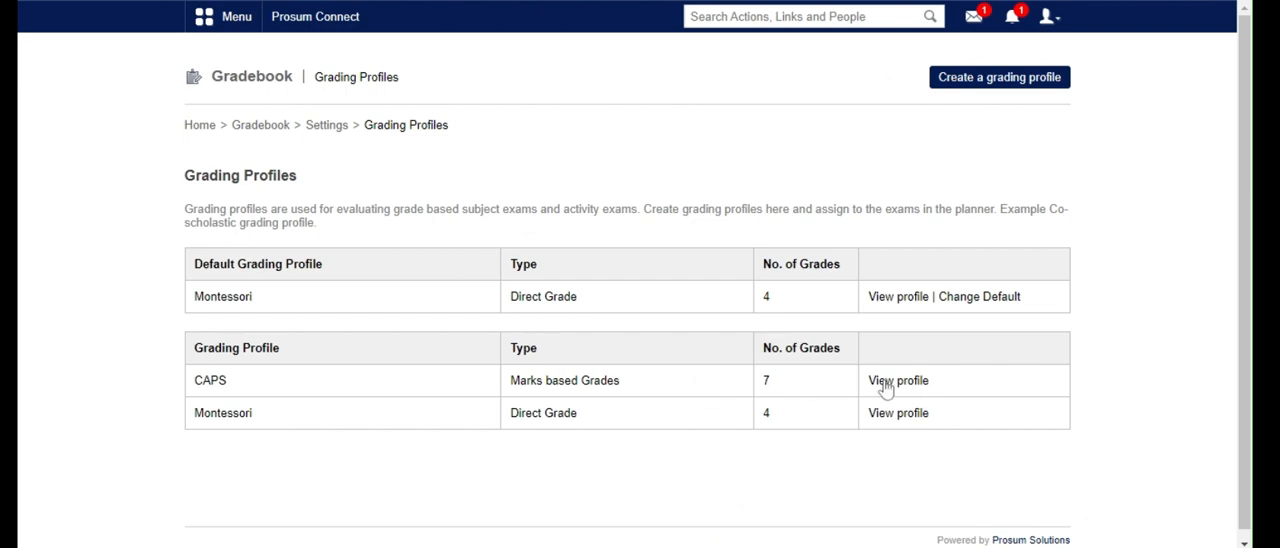
pyautogui.click(958, 80)
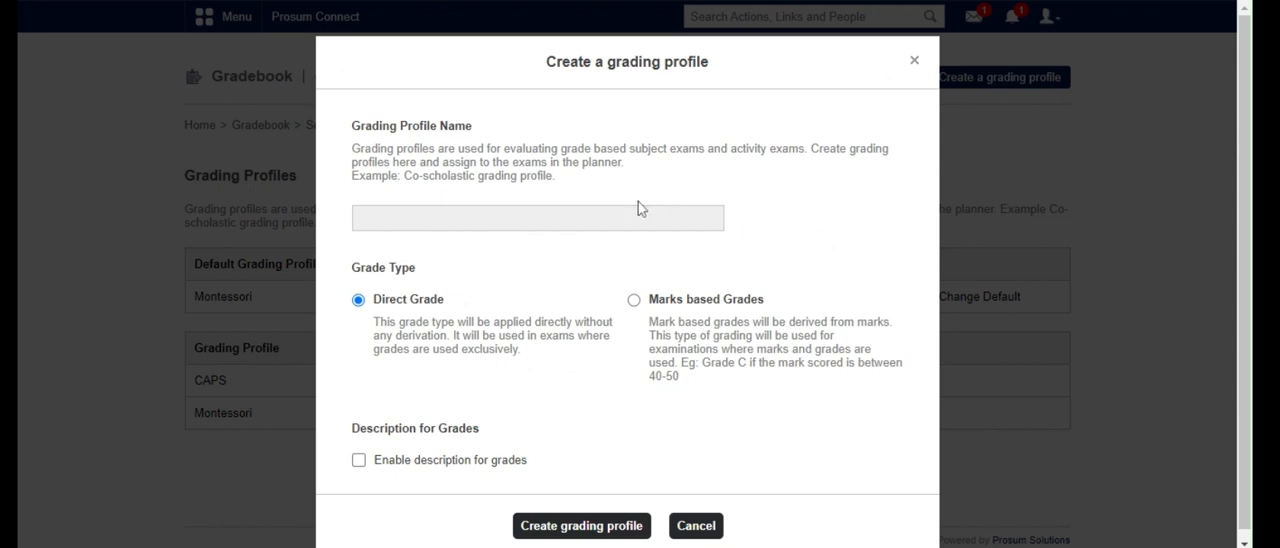
pyautogui.scroll(-1, 640, 206)
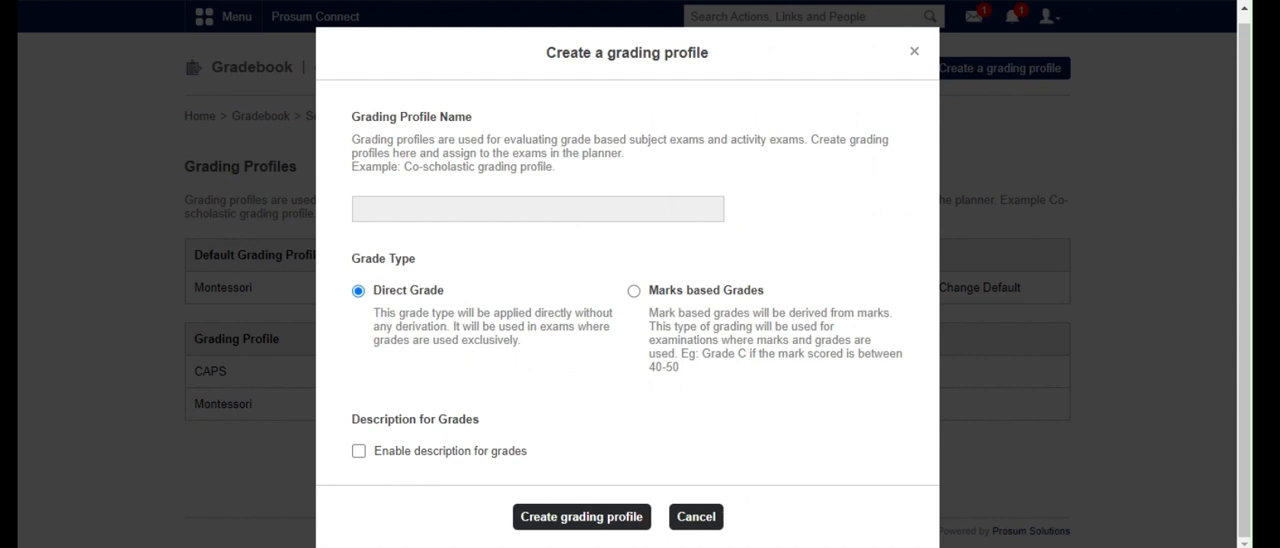
pyautogui.scroll(-3, 626, 240)
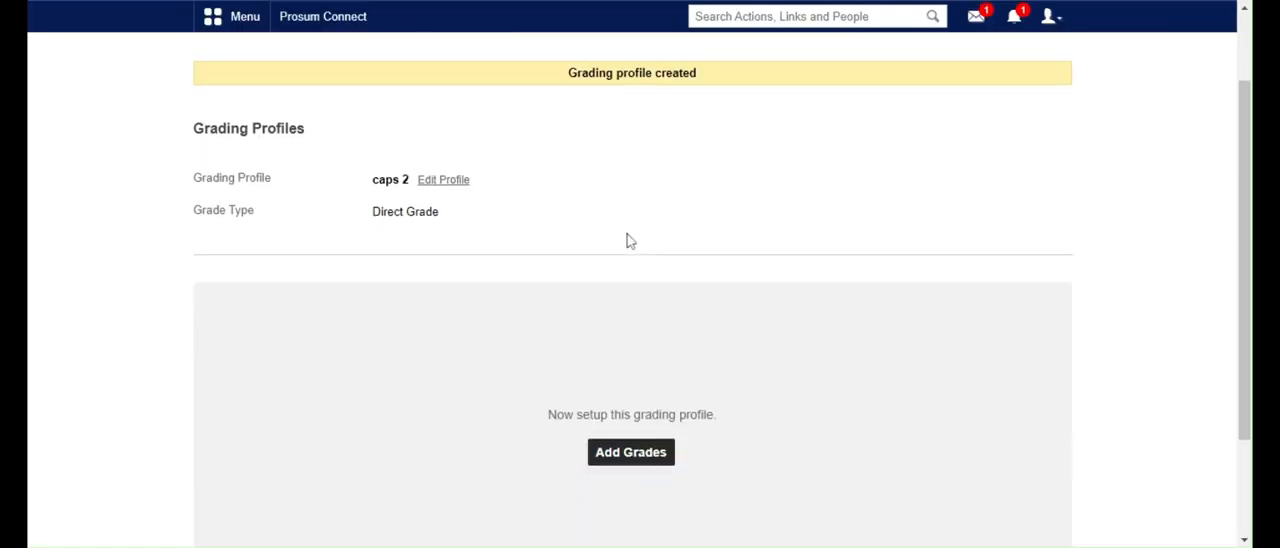
pyautogui.click(631, 311)
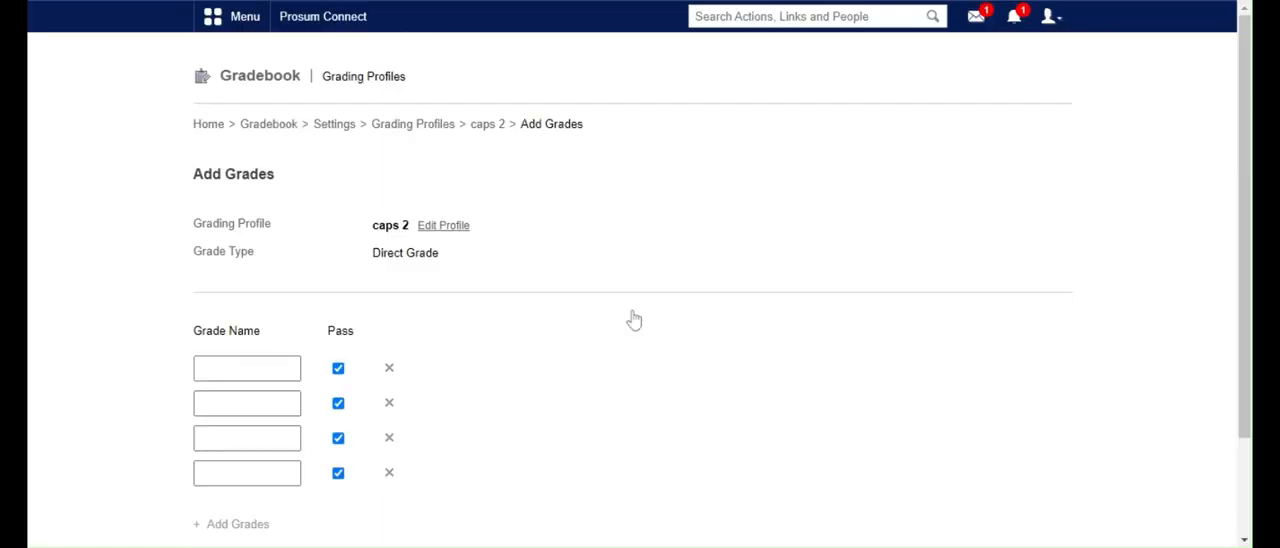
# Enter the first four grades as code 1, code 2, code 3 and code 4, with code 1 not marked as a pass
pyautogui.scroll(-2, 551, 317)
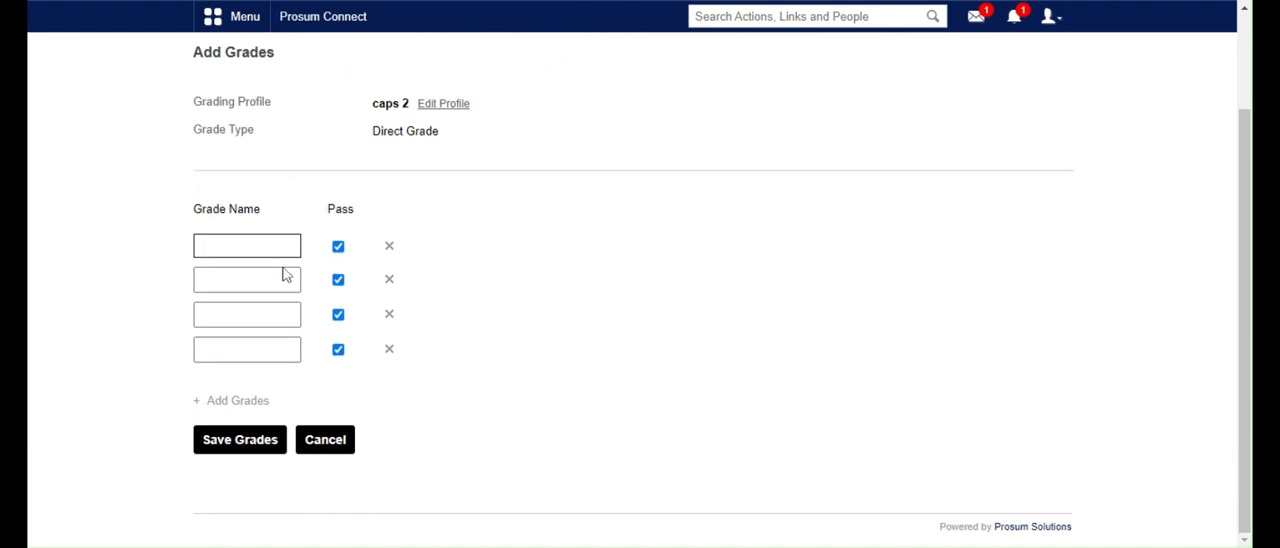
pyautogui.write('code 1')
pyautogui.press('Tab')
pyautogui.press('space')
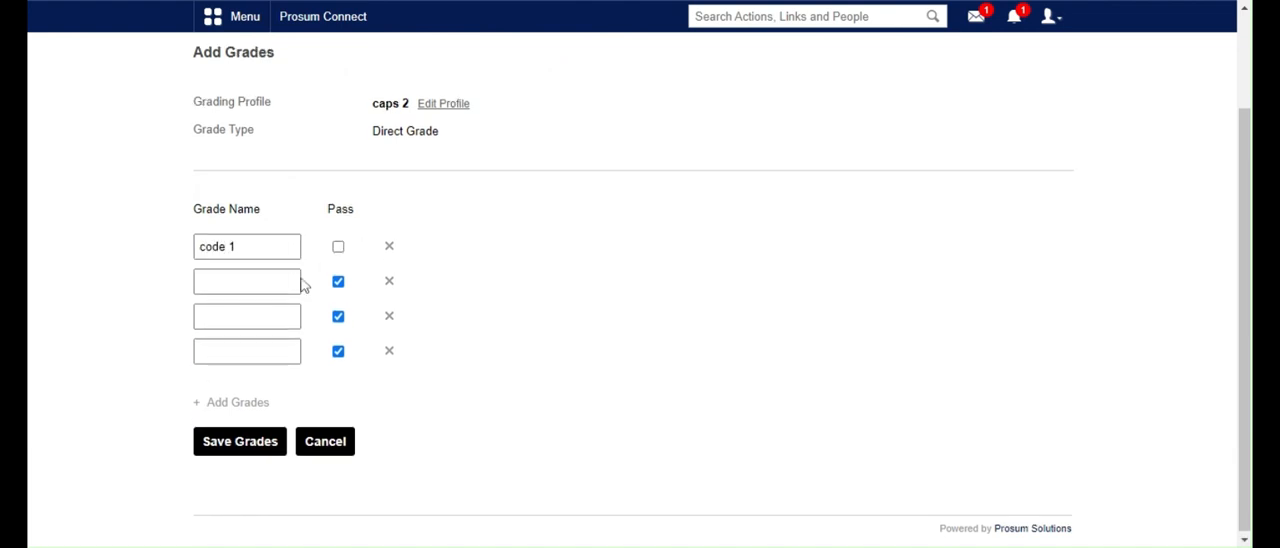
pyautogui.press('Tab')
pyautogui.write('code 2')
pyautogui.press('Tab')
pyautogui.press('Tab')
pyautogui.write('code')
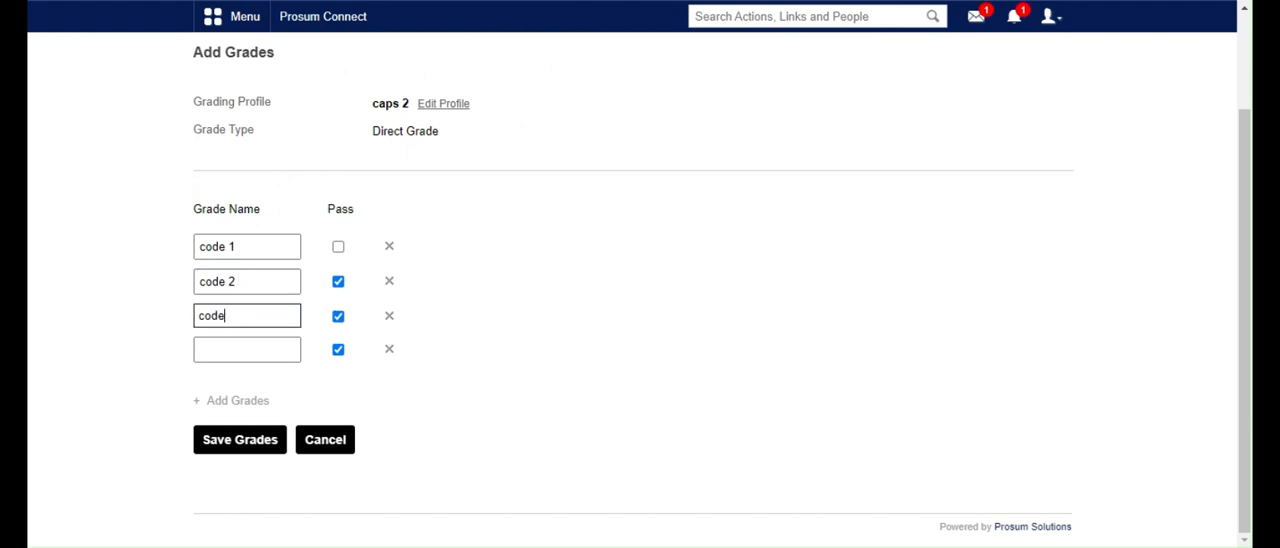
pyautogui.write(' 3')
pyautogui.press('Tab')
pyautogui.press('Tab')
pyautogui.write('code 4')
# Add two more grades to the profile and name them code 5 and code 6
pyautogui.click(207, 402)
pyautogui.click(207, 437)
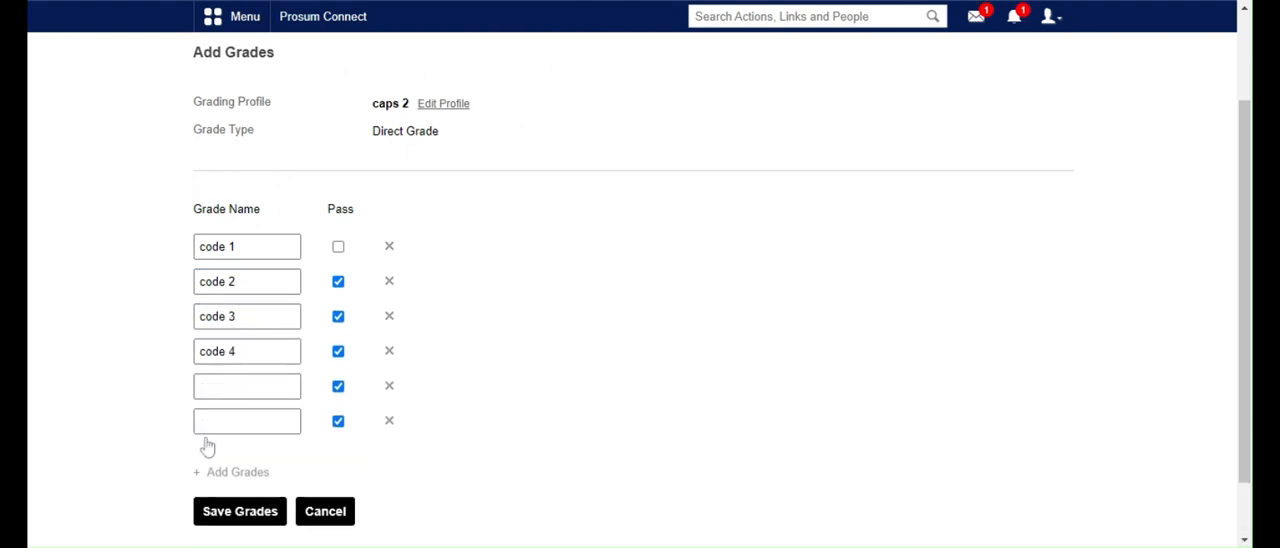
pyautogui.scroll(-1, 207, 447)
pyautogui.click(240, 317)
pyautogui.write('code 5')
pyautogui.click(288, 350)
pyautogui.write('code ')
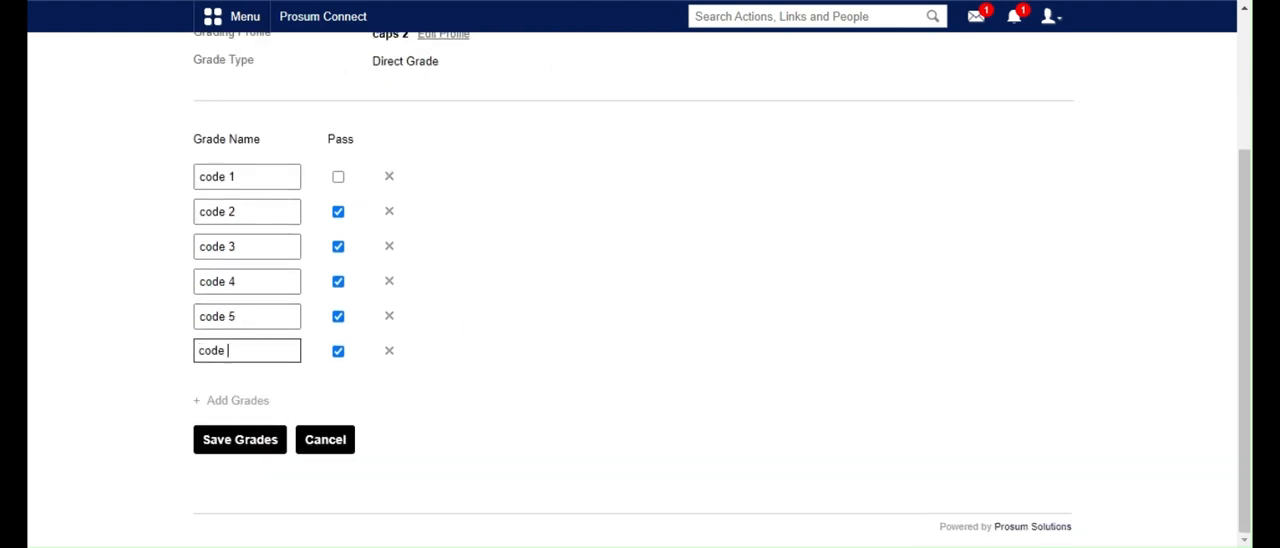
pyautogui.write('6')
# Add a seventh grade named code 7, unmark code 2 as a pass and save the grades
pyautogui.click(238, 400)
pyautogui.click(245, 385)
pyautogui.write('code 7')
pyautogui.click(338, 211)
pyautogui.scroll(-1, 480, 316)
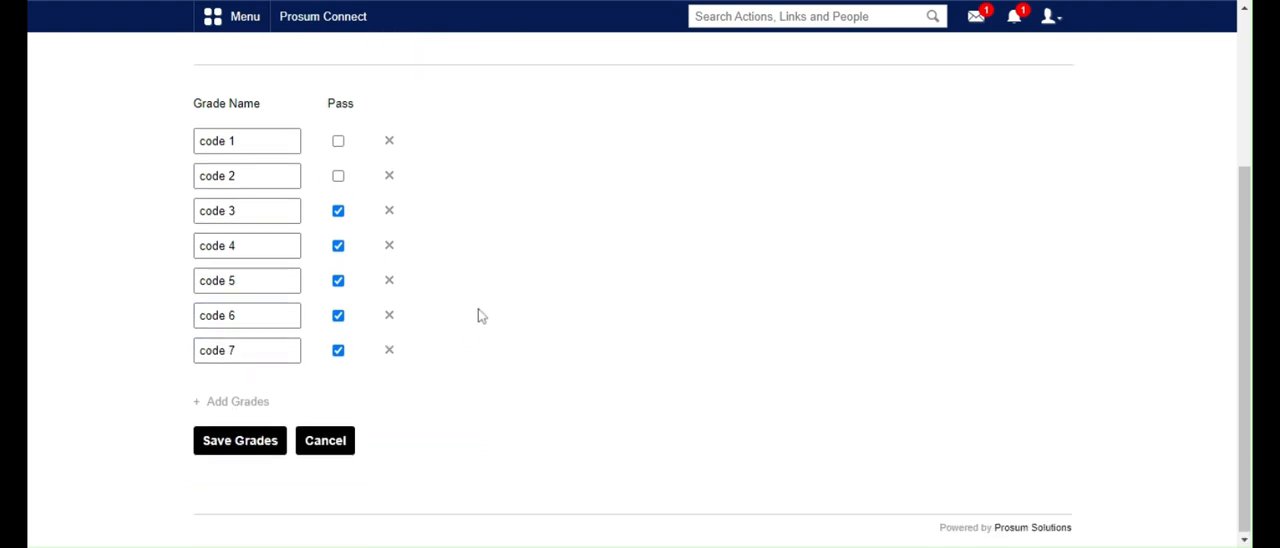
pyautogui.click(263, 444)
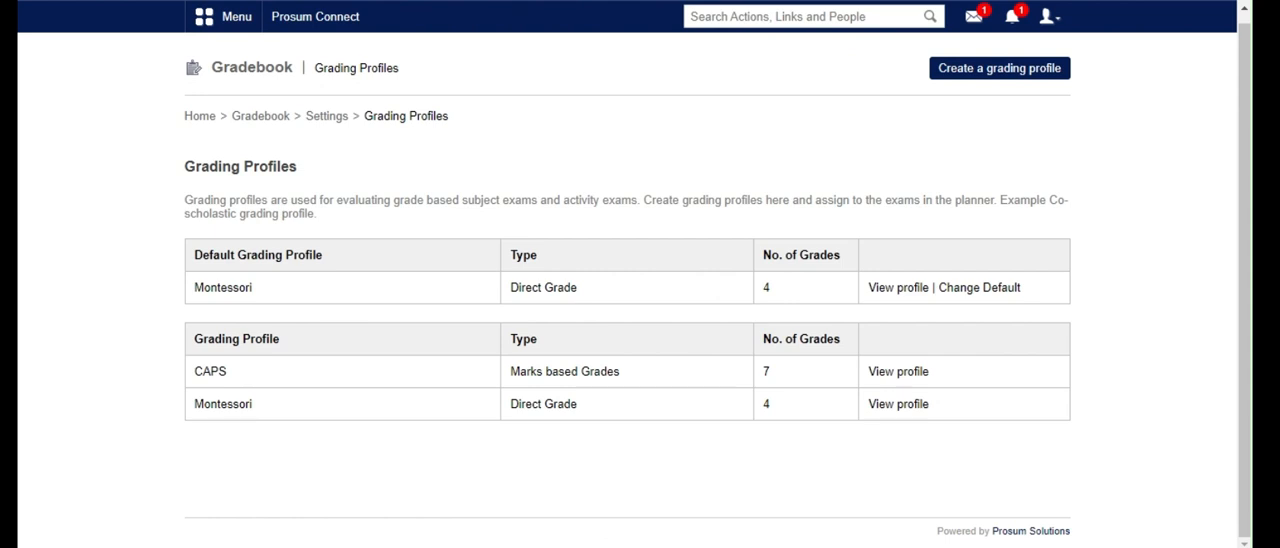
# View the CAPS grading profile and examine its grade names, minimum scores, results and descriptions
pyautogui.click(881, 380)
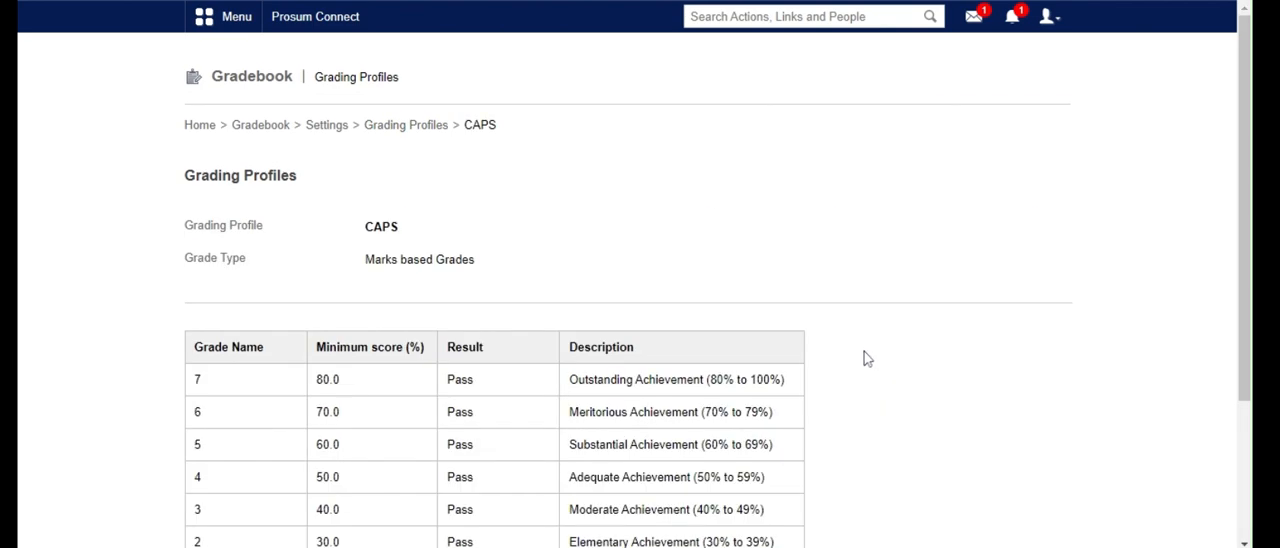
pyautogui.scroll(-1, 866, 358)
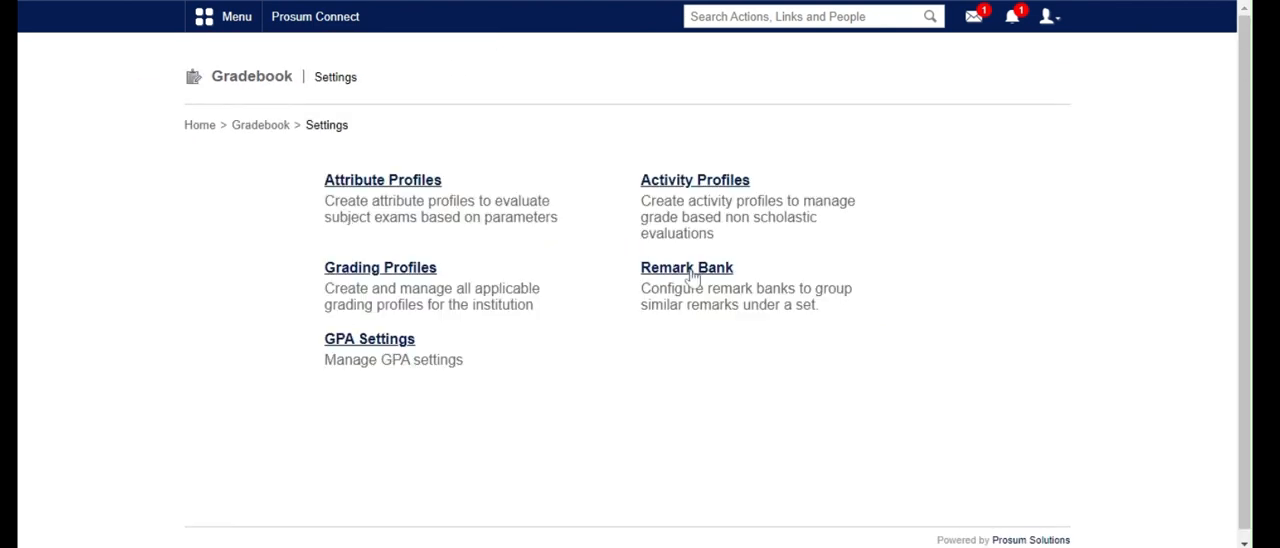
# Fill in a new remark bank and remark named OUTSTANDING ACHIEVEMENT, body THIS STUDENT HAS PERFORMED WELL FOR THIS TERM WE ENCOURAGE, YOU TO KEEP IT UP
pyautogui.click(690, 268)
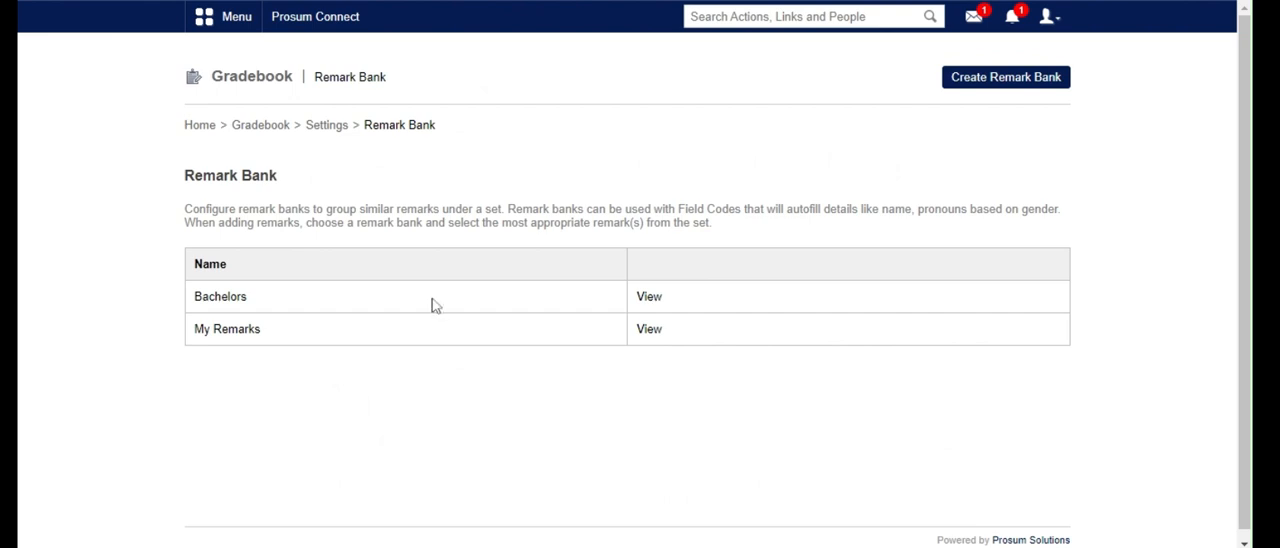
pyautogui.click(967, 88)
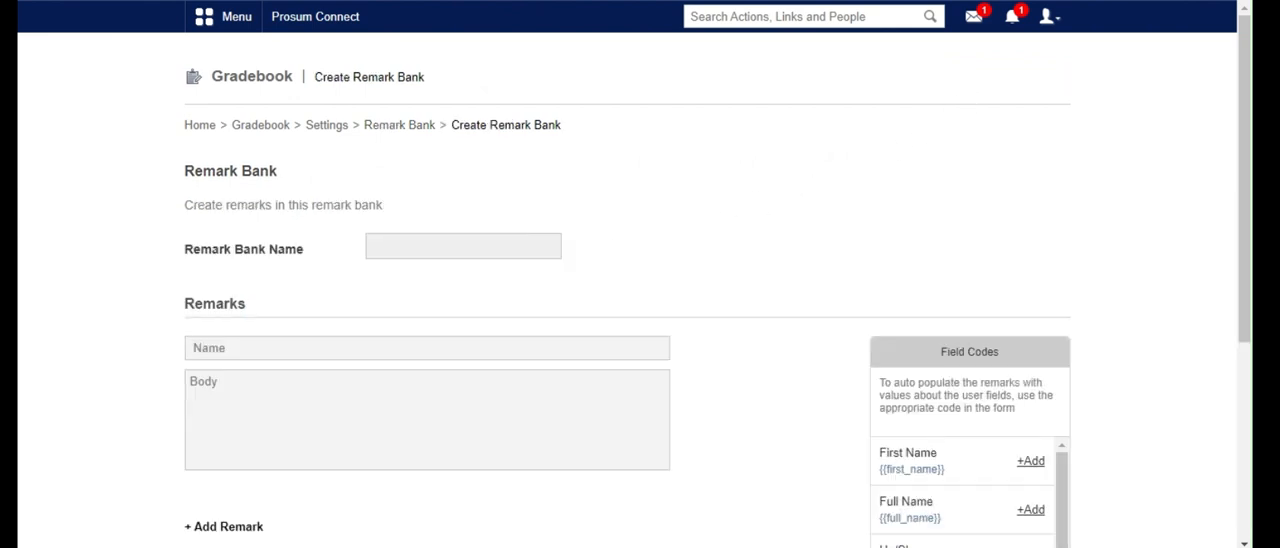
pyautogui.click(463, 246)
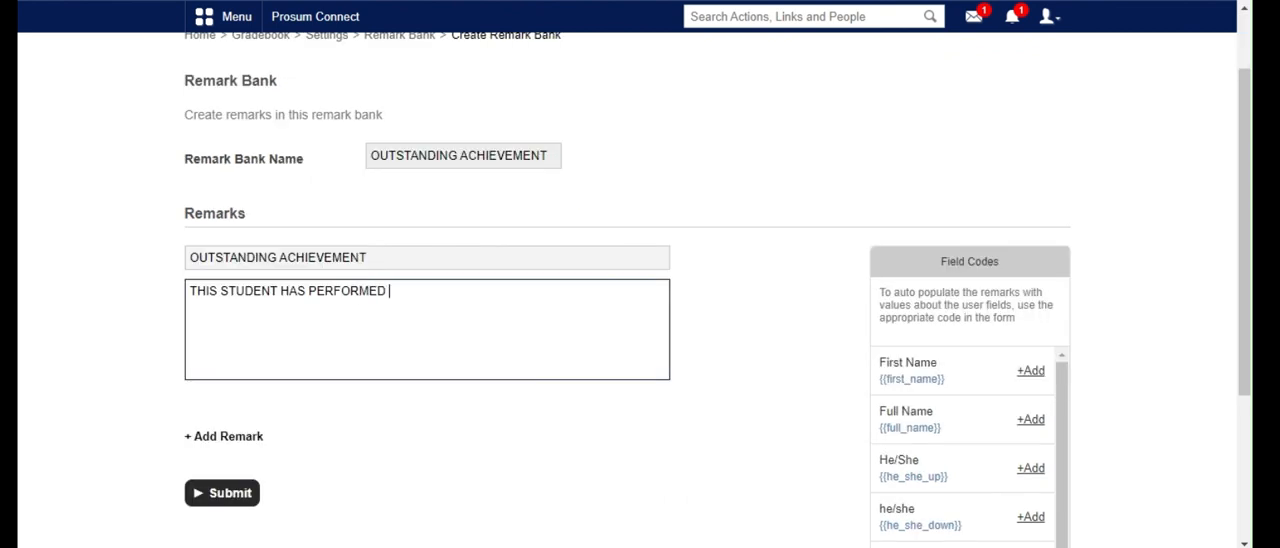
pyautogui.write('W')
pyautogui.write('ELL FOR THIS TERM WE ENCOURW')
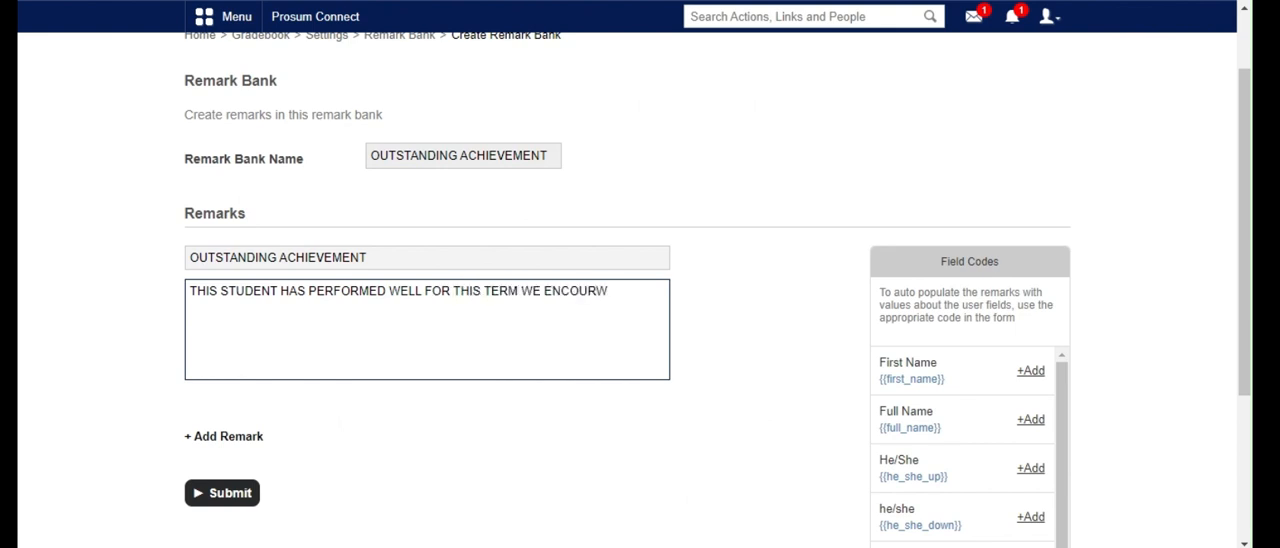
pyautogui.press('BackSpace')
pyautogui.write('AGE, YOU TO KEEP IT UP')
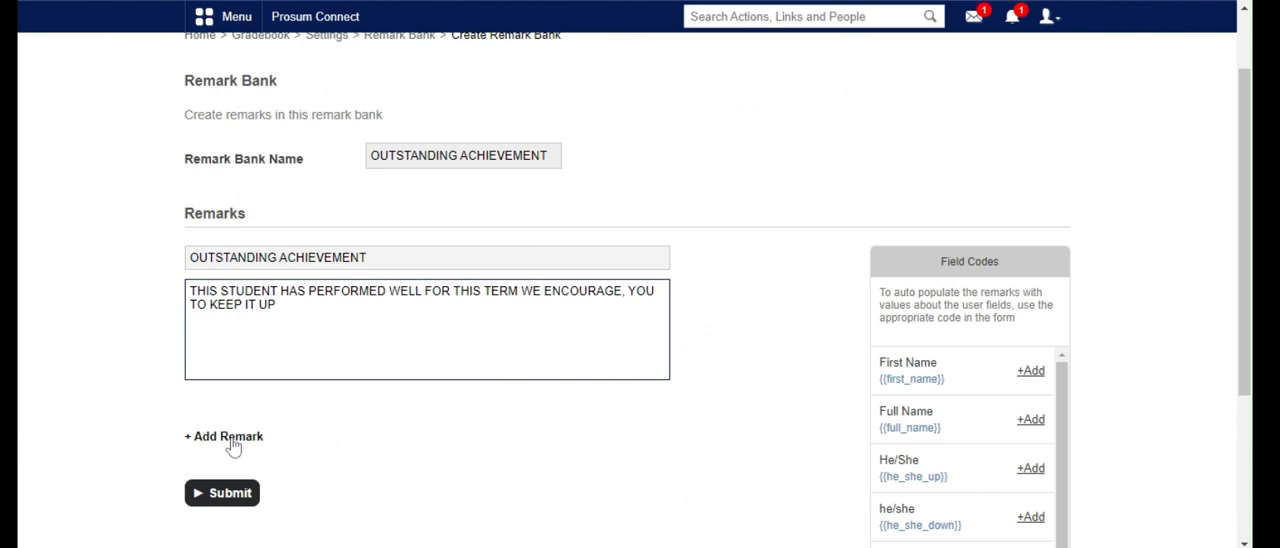
# Append the First Name and Full Name field codes to the end of the remark body
pyautogui.scroll(-2, 1033, 250)
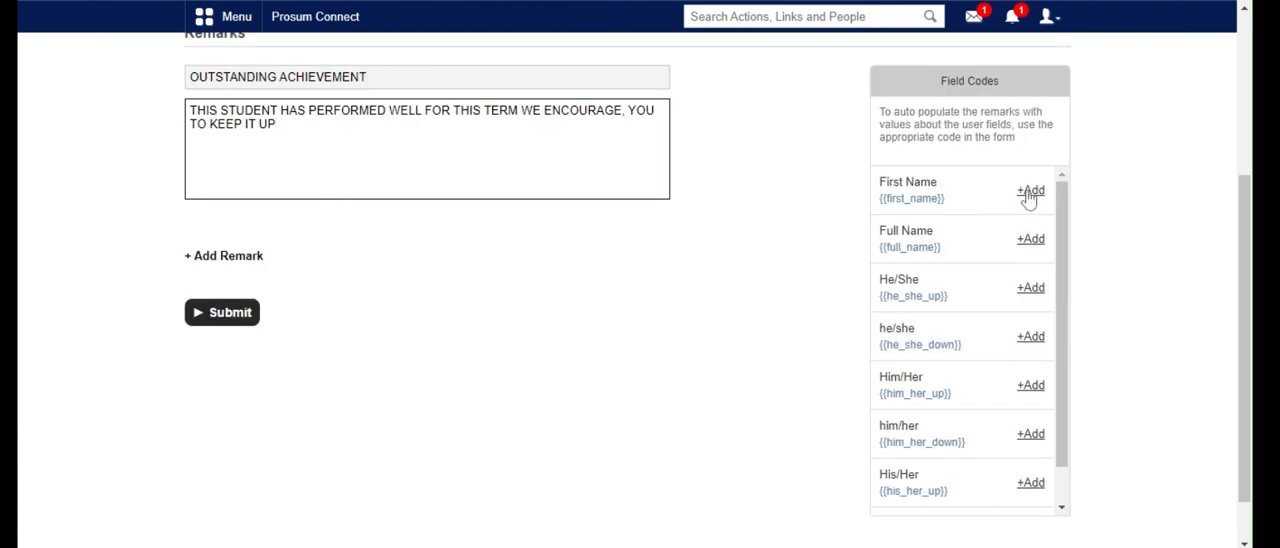
pyautogui.click(1030, 191)
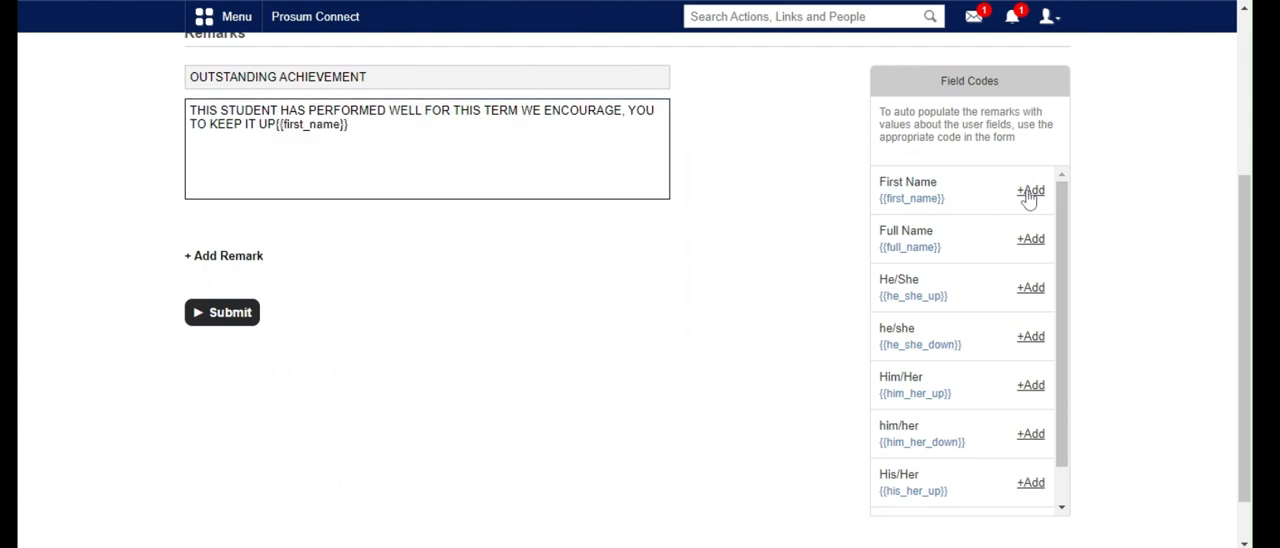
pyautogui.click(1031, 248)
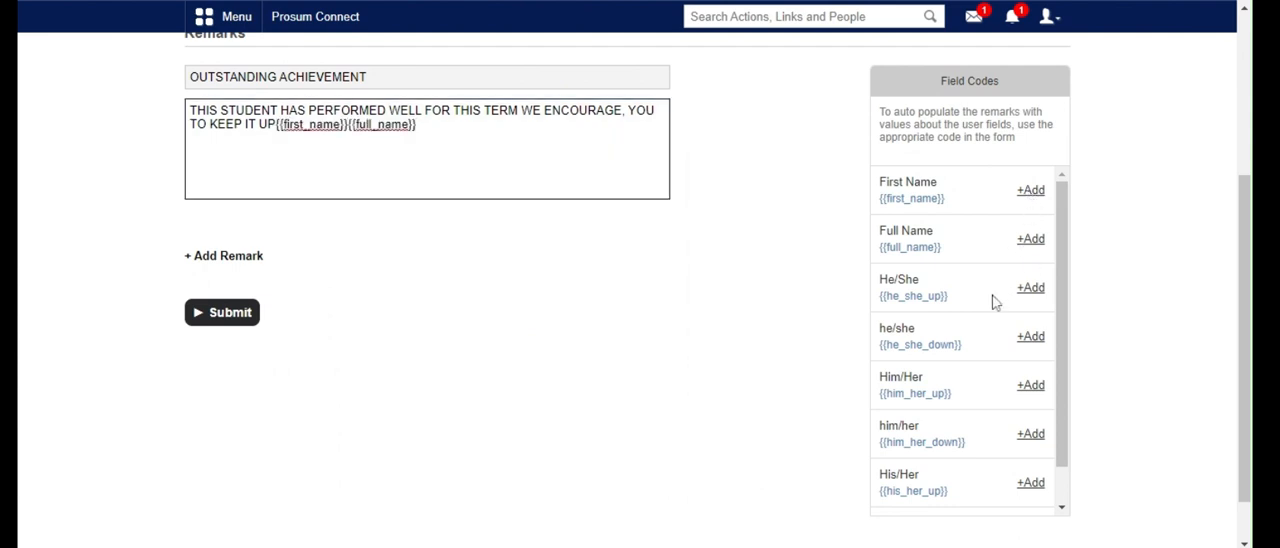
pyautogui.scroll(-1, 990, 320)
pyautogui.scroll(-2, 988, 320)
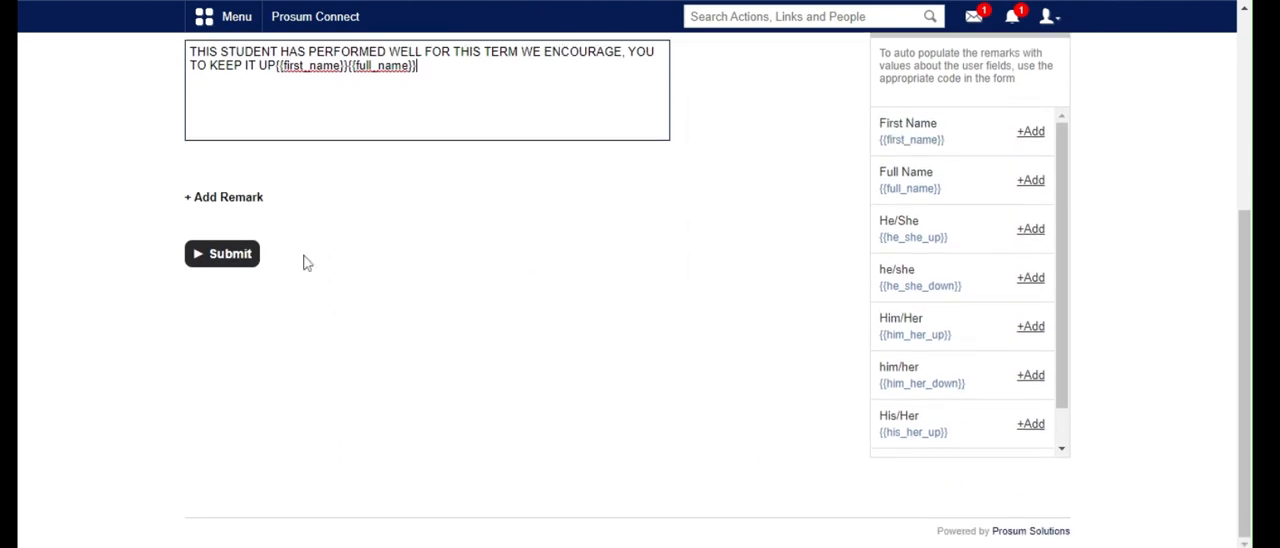
pyautogui.scroll(5, 420, 271)
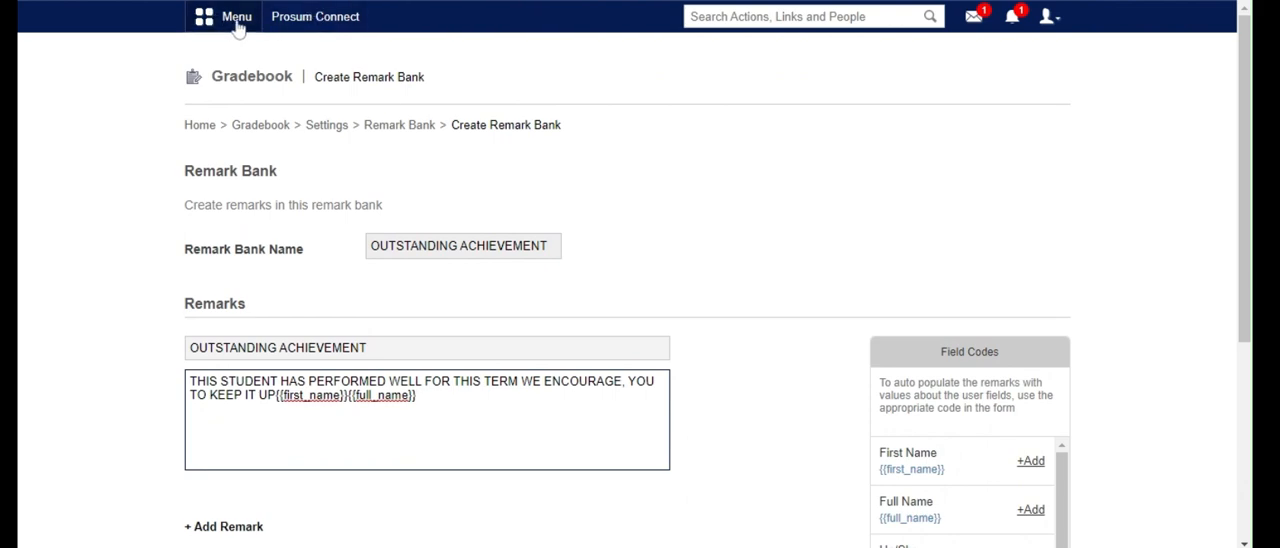
# Go to the GPA formula selection in the gradebook settings and examine the direct and credit-based calculation formats
pyautogui.click(327, 125)
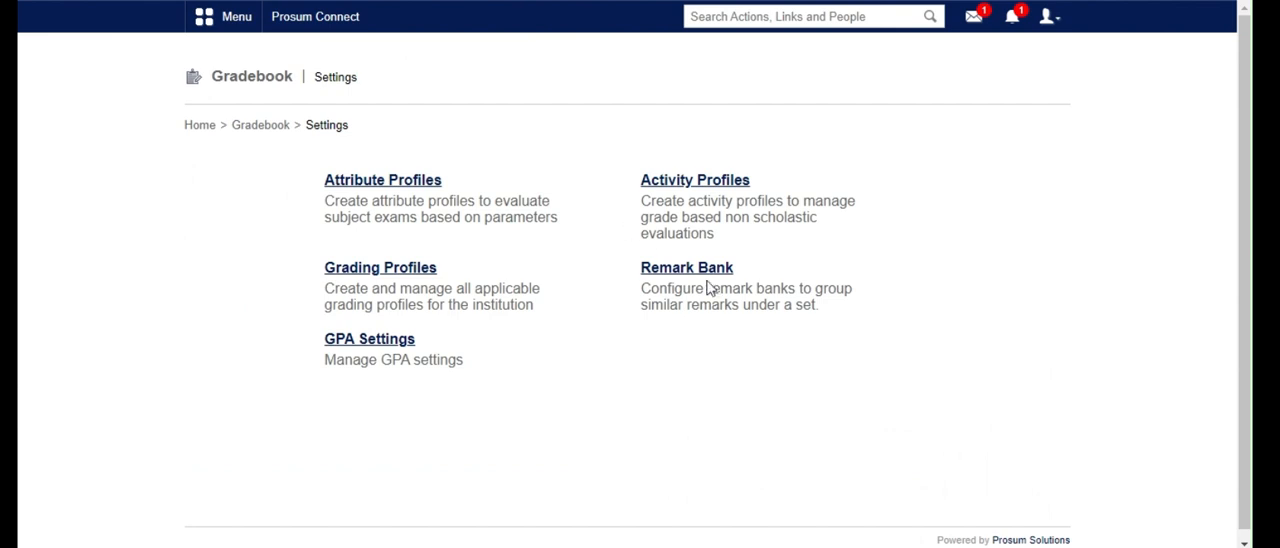
pyautogui.click(380, 345)
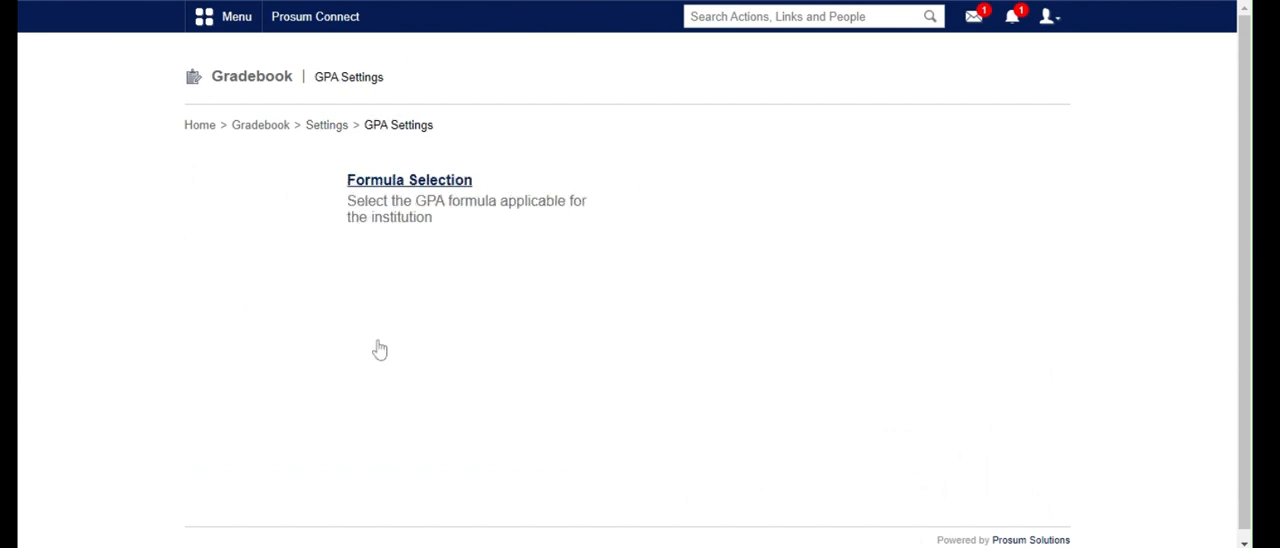
pyautogui.click(380, 190)
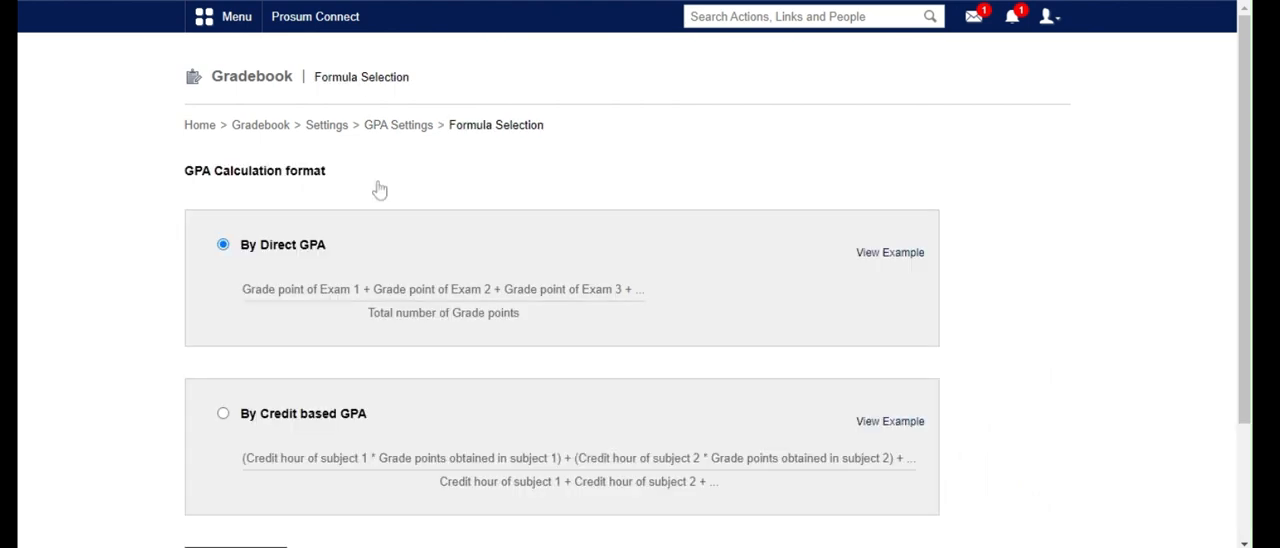
pyautogui.scroll(-1, 657, 184)
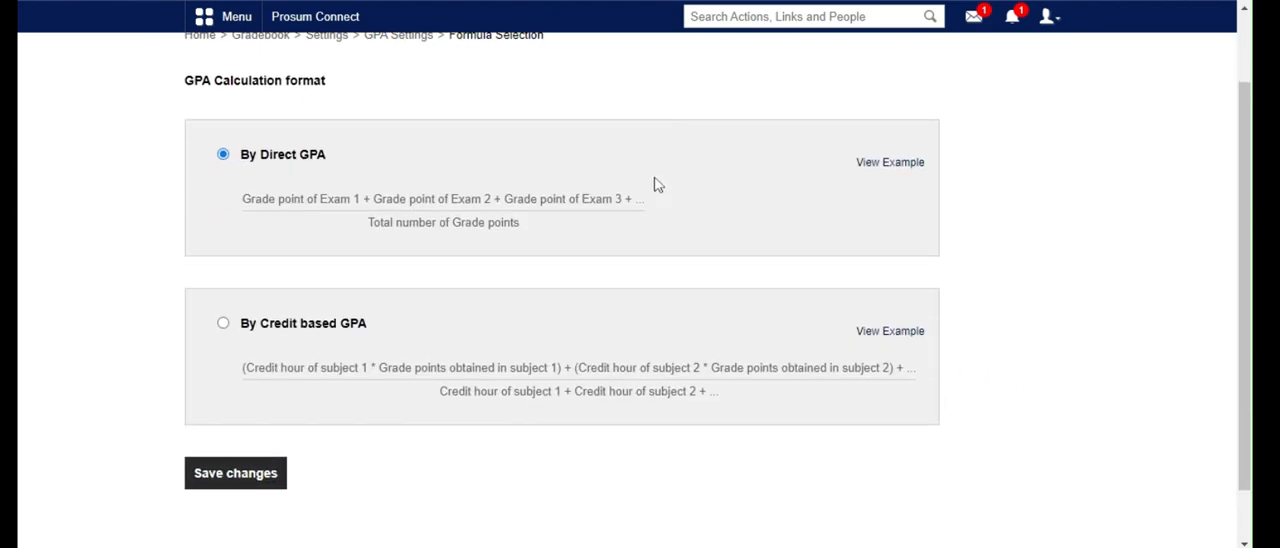
pyautogui.scroll(1, 657, 184)
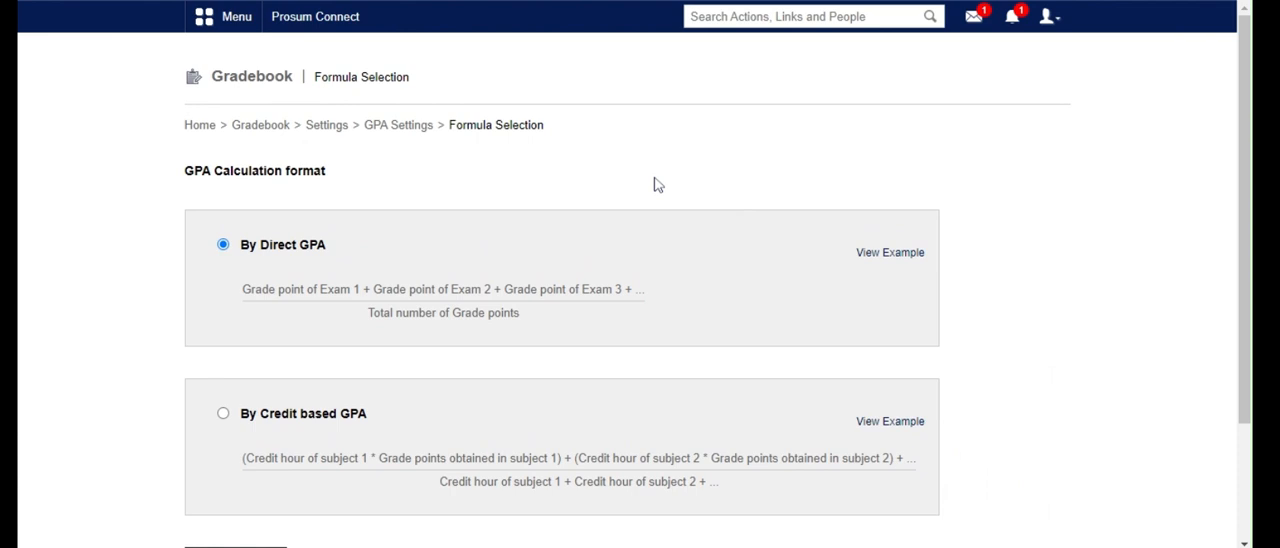
pyautogui.scroll(-1, 657, 184)
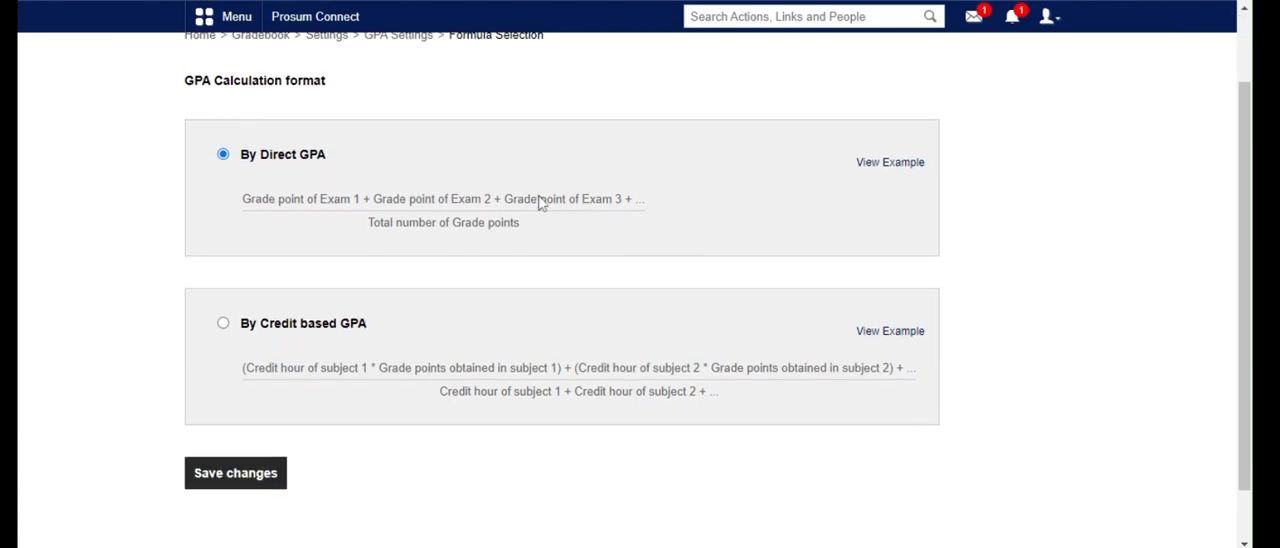